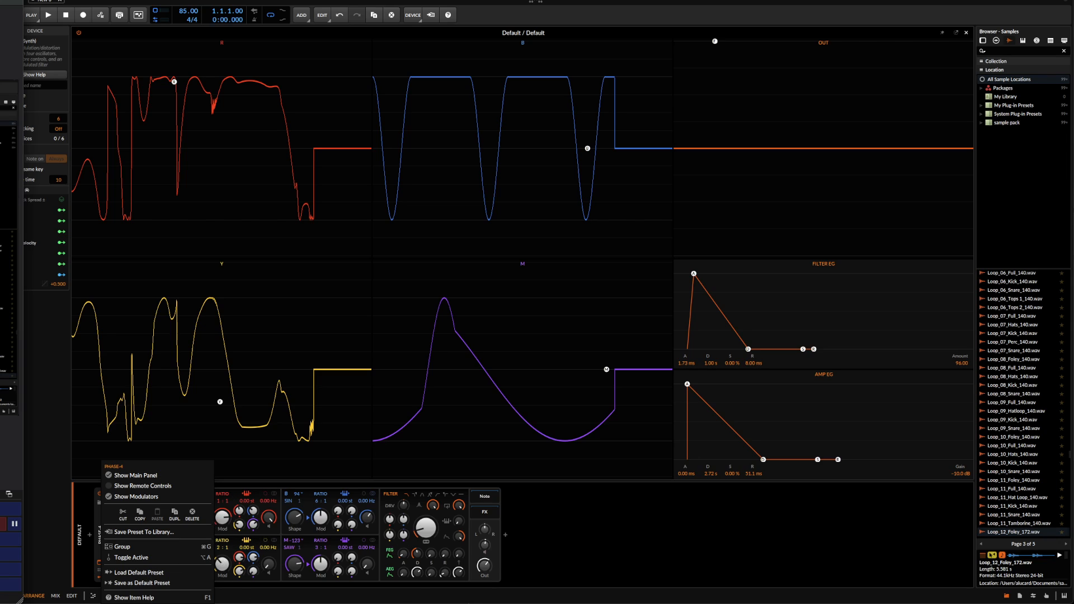
Load the default preset of the Phase-4 synth
{"action": "left_click", "coordinate": [168, 573]}
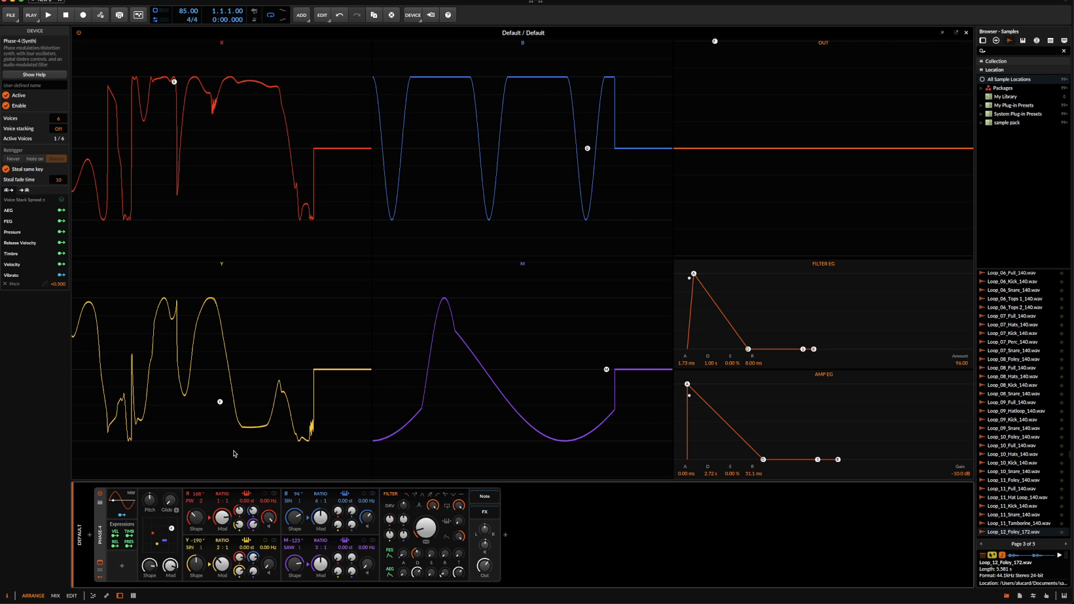
{"action": "right_click", "coordinate": [112, 557]}
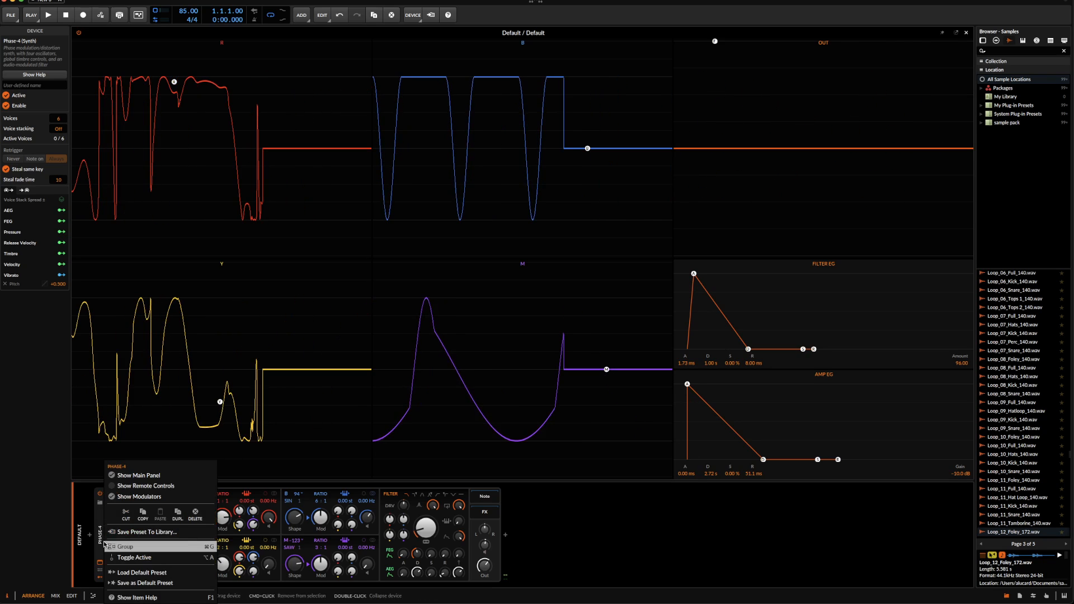
{"action": "left_click", "coordinate": [130, 572]}
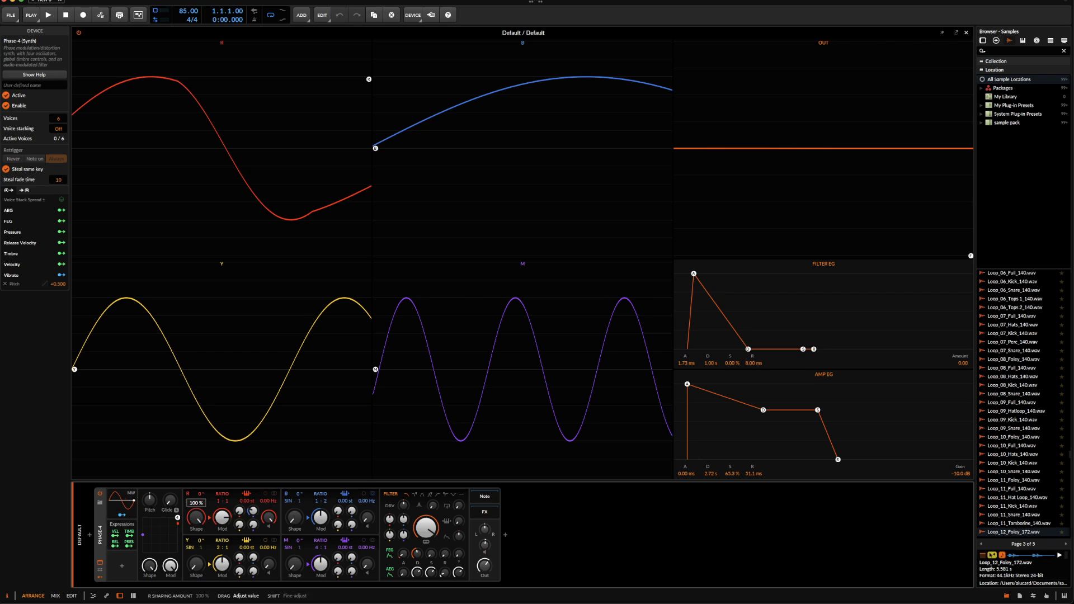
Reset oscillator R's modulation amount after trying it at 800%, and raise its shaping amount to 100%
{"action": "left_click_drag", "start_coordinate": [222, 518], "coordinate": [222, 484]}
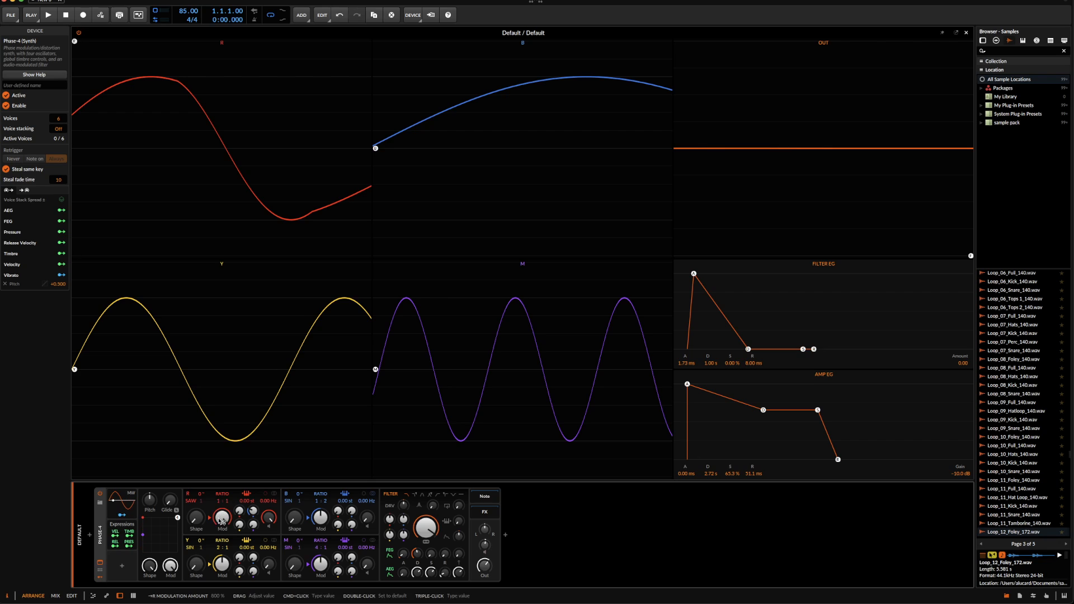
{"action": "double_click", "coordinate": [222, 518]}
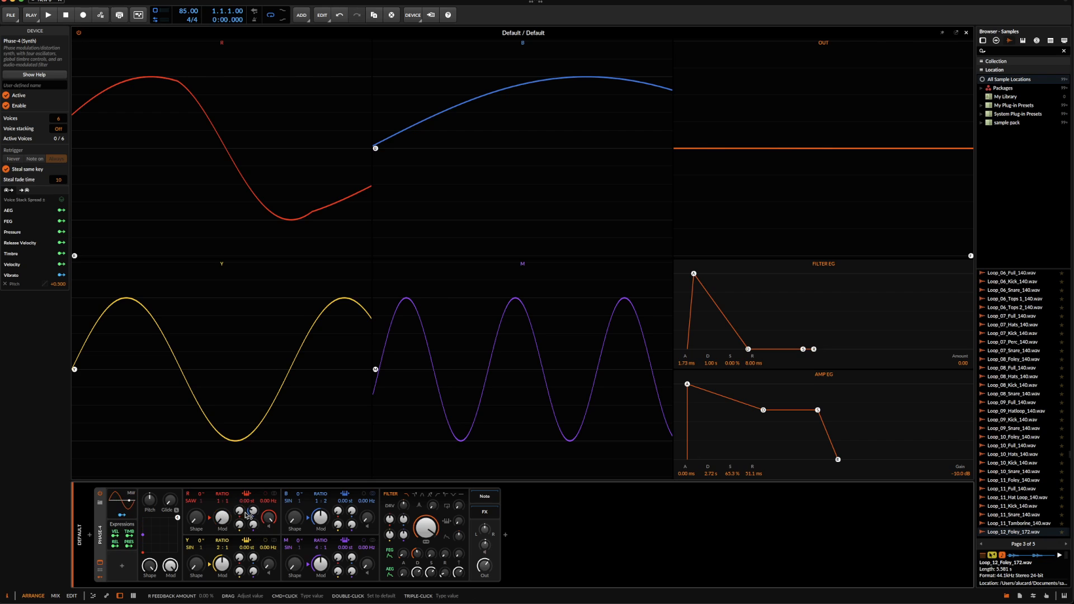
{"action": "left_click_drag", "start_coordinate": [253, 511], "coordinate": [252, 513]}
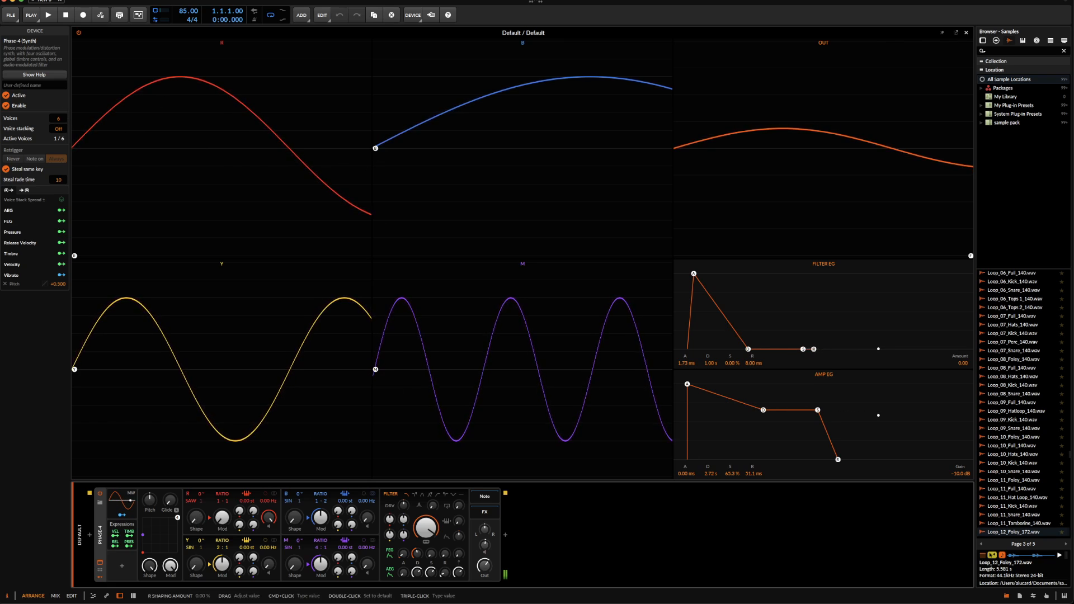
{"action": "left_click_drag", "start_coordinate": [202, 524], "coordinate": [202, 478]}
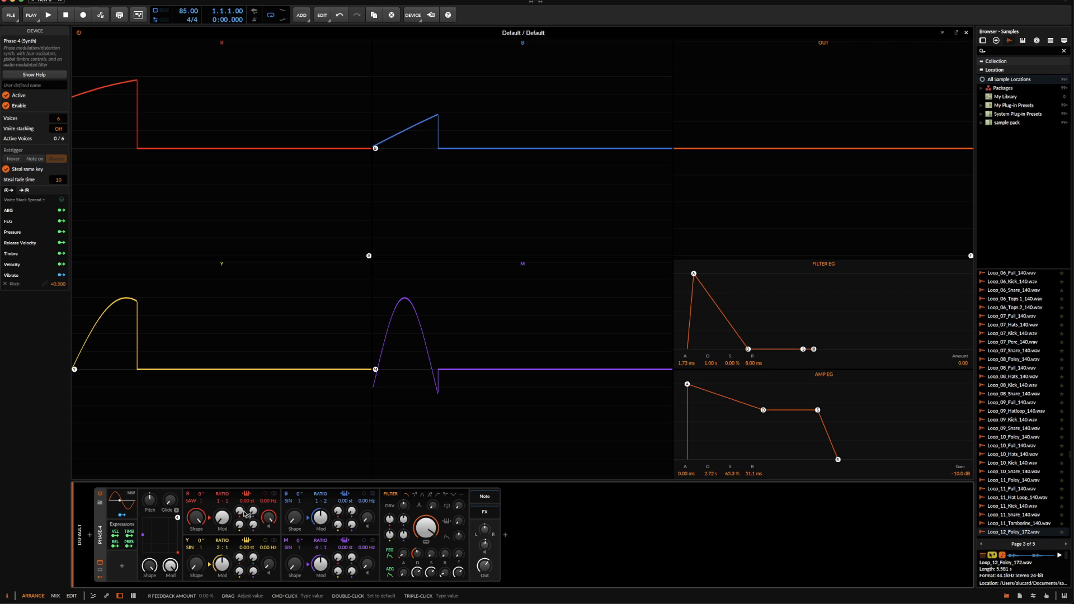
Try self-feedback on oscillator R, raise its overall modulation amount partway and increase the B-to-R modulation
{"action": "left_click_drag", "start_coordinate": [242, 515], "coordinate": [254, 513]}
{"action": "left_click_drag", "start_coordinate": [240, 516], "coordinate": [240, 501]}
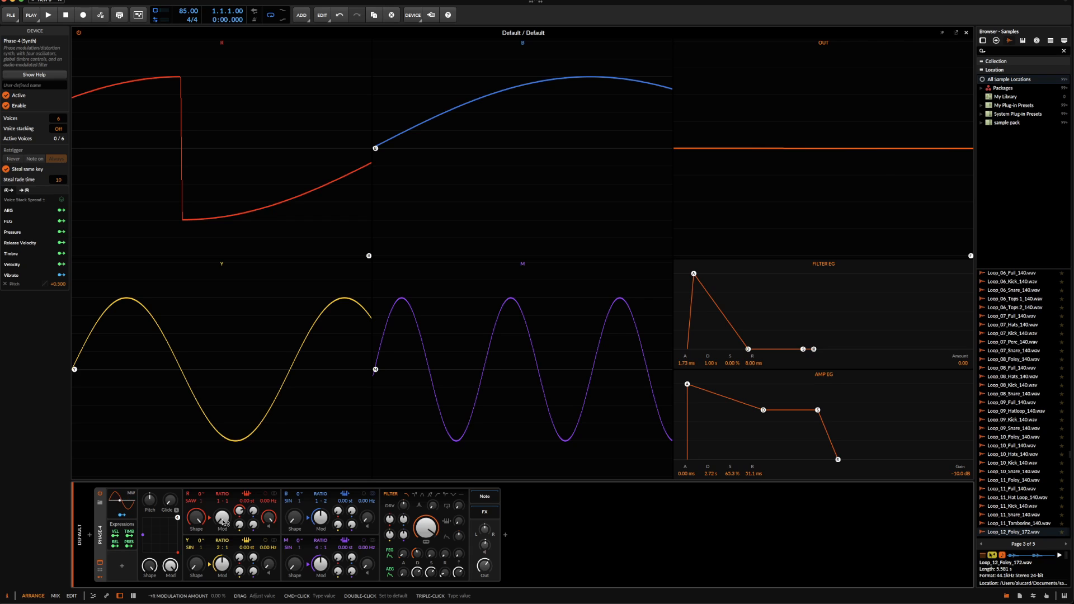
{"action": "left_click_drag", "start_coordinate": [223, 523], "coordinate": [239, 500]}
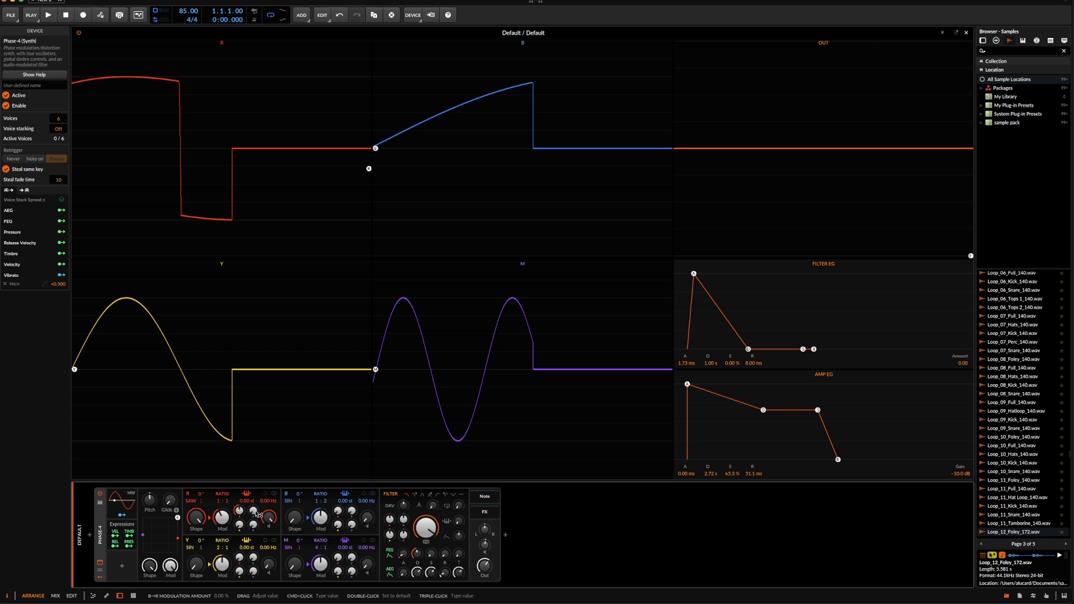
{"action": "left_click_drag", "start_coordinate": [255, 514], "coordinate": [255, 444]}
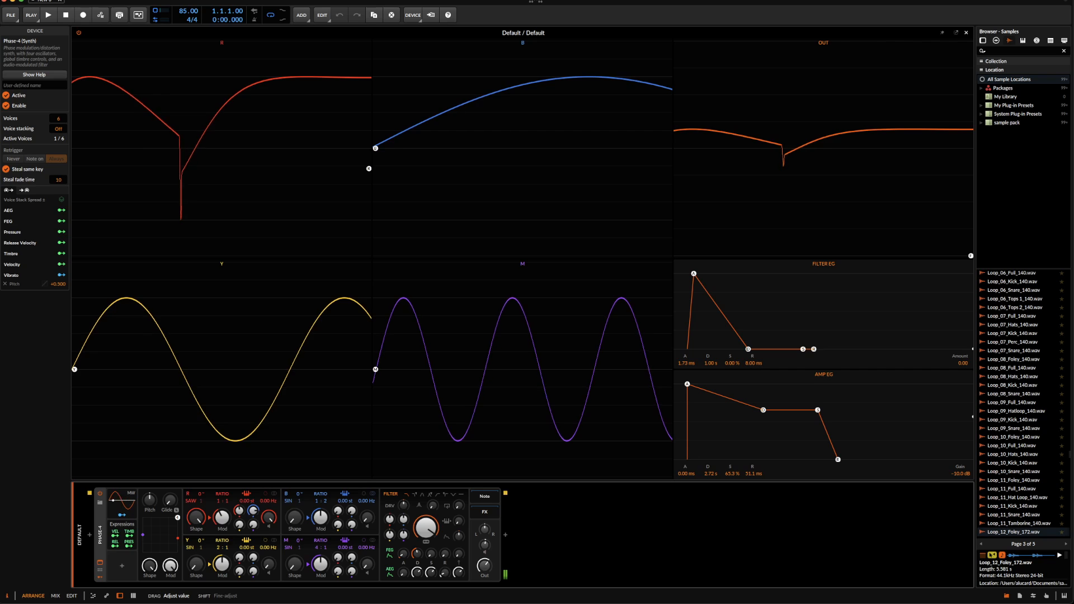
Set oscillator B to the PW algorithm at a 3:1 ratio and adjust its shaping, R-to-B modulation and overall modulation amount
{"action": "left_click_drag", "start_coordinate": [294, 518], "coordinate": [318, 473]}
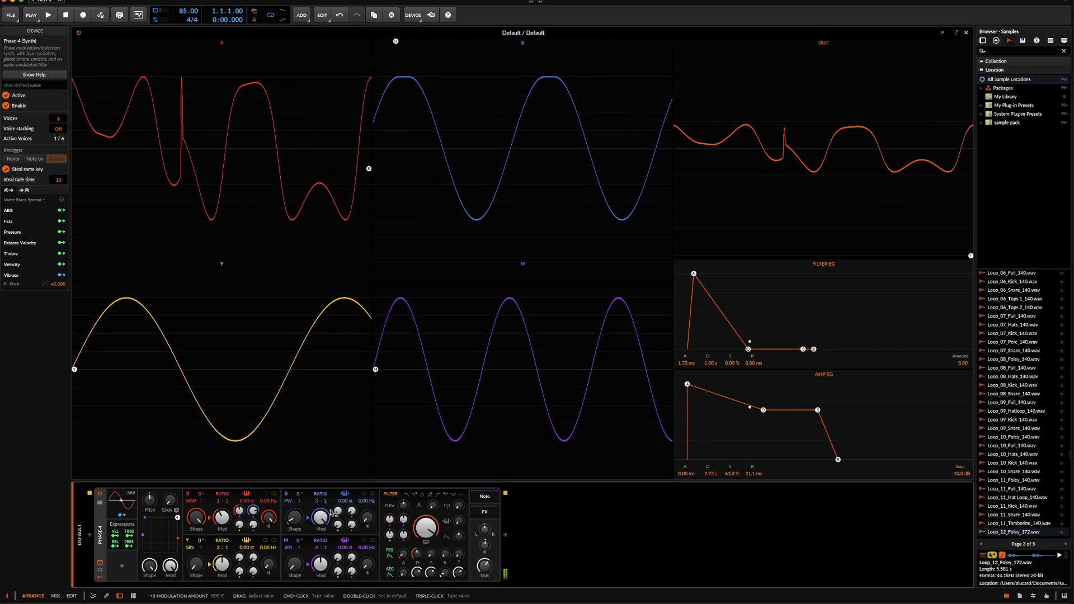
{"action": "mouse_move", "coordinate": [336, 511]}
{"action": "left_mouse_down"}
{"action": "mouse_move", "coordinate": [351, 502]}
{"action": "mouse_move", "coordinate": [353, 514]}
{"action": "mouse_move", "coordinate": [321, 522]}
{"action": "left_mouse_up"}
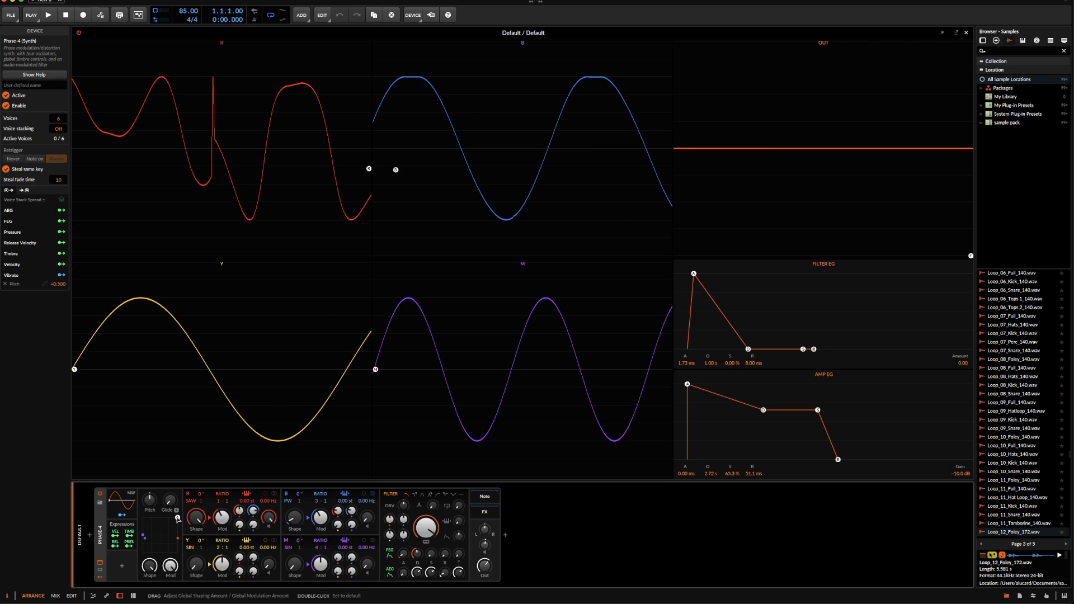
Adjust the synth's output level and try out the XY handle for global shaping and modulation
{"action": "mouse_move", "coordinate": [177, 519]}
{"action": "left_mouse_down"}
{"action": "mouse_move", "coordinate": [153, 553]}
{"action": "mouse_move", "coordinate": [169, 512]}
{"action": "mouse_move", "coordinate": [159, 495]}
{"action": "mouse_move", "coordinate": [147, 546]}
{"action": "mouse_move", "coordinate": [179, 523]}
{"action": "mouse_move", "coordinate": [145, 506]}
{"action": "mouse_move", "coordinate": [177, 516]}
{"action": "left_mouse_up"}
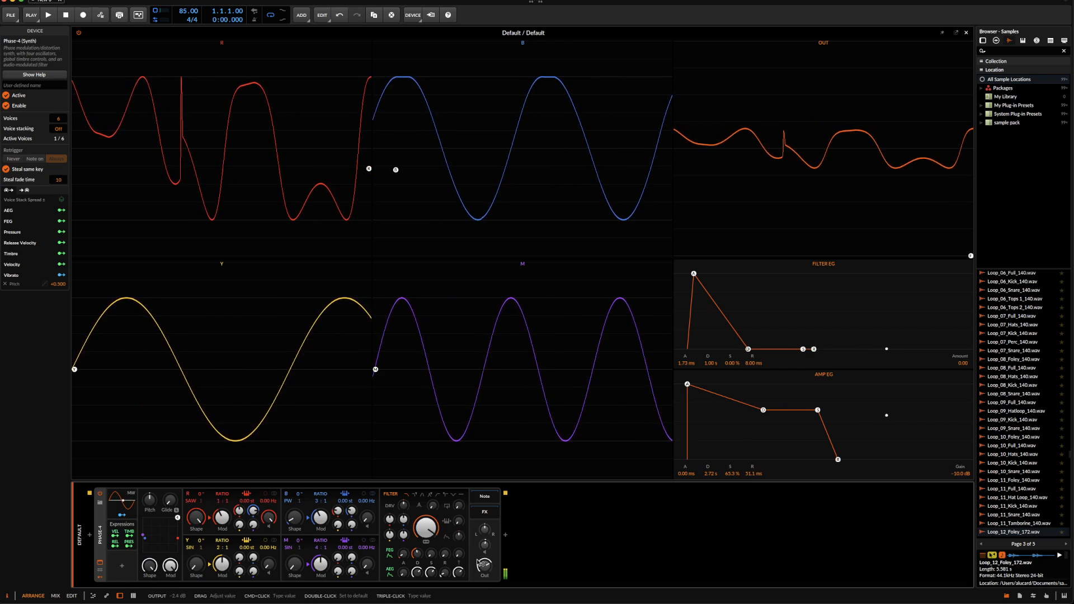
{"action": "left_click_drag", "start_coordinate": [477, 560], "coordinate": [473, 549]}
{"action": "left_click_drag", "start_coordinate": [177, 517], "coordinate": [121, 508]}
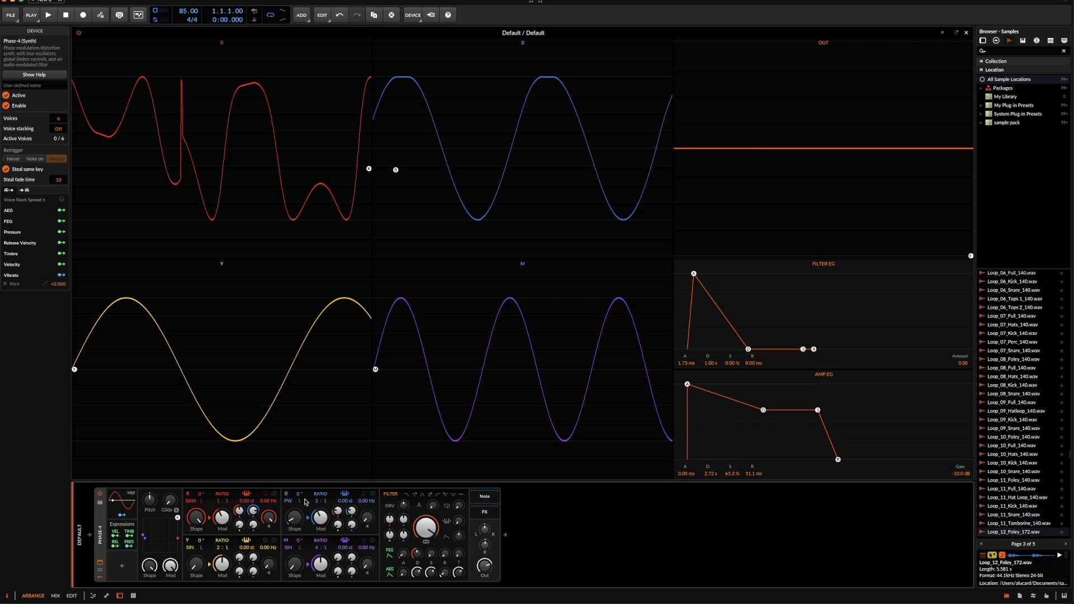
Bring oscillator Y into the output with the HALF algorithm, a 2:1 ratio and full shaping, and modulate it from R
{"action": "left_click_drag", "start_coordinate": [200, 567], "coordinate": [200, 511]}
{"action": "left_click_drag", "start_coordinate": [272, 524], "coordinate": [213, 552]}
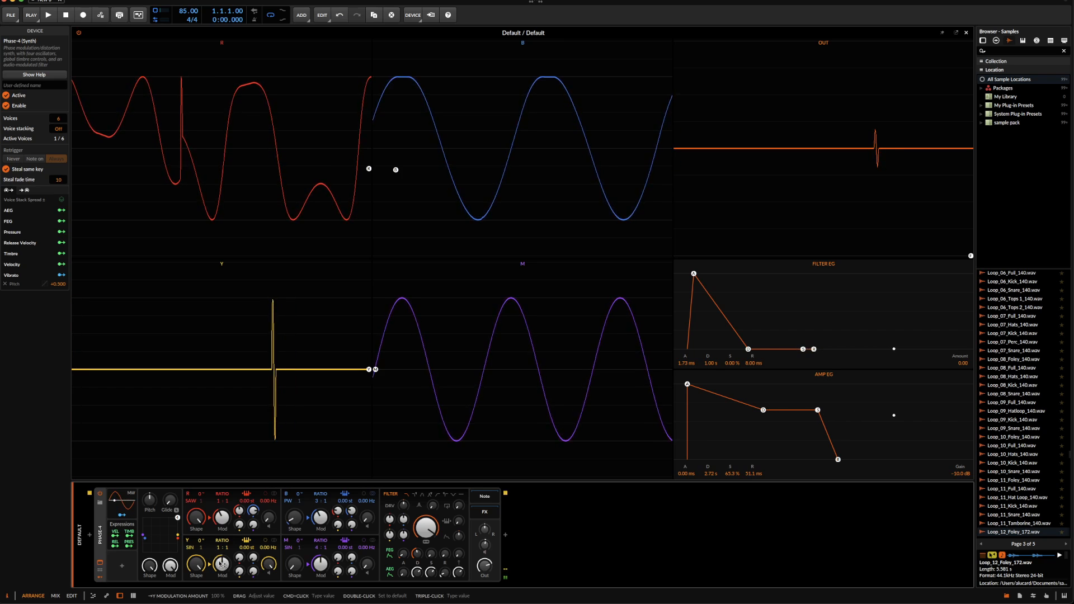
{"action": "left_click_drag", "start_coordinate": [197, 563], "coordinate": [239, 549]}
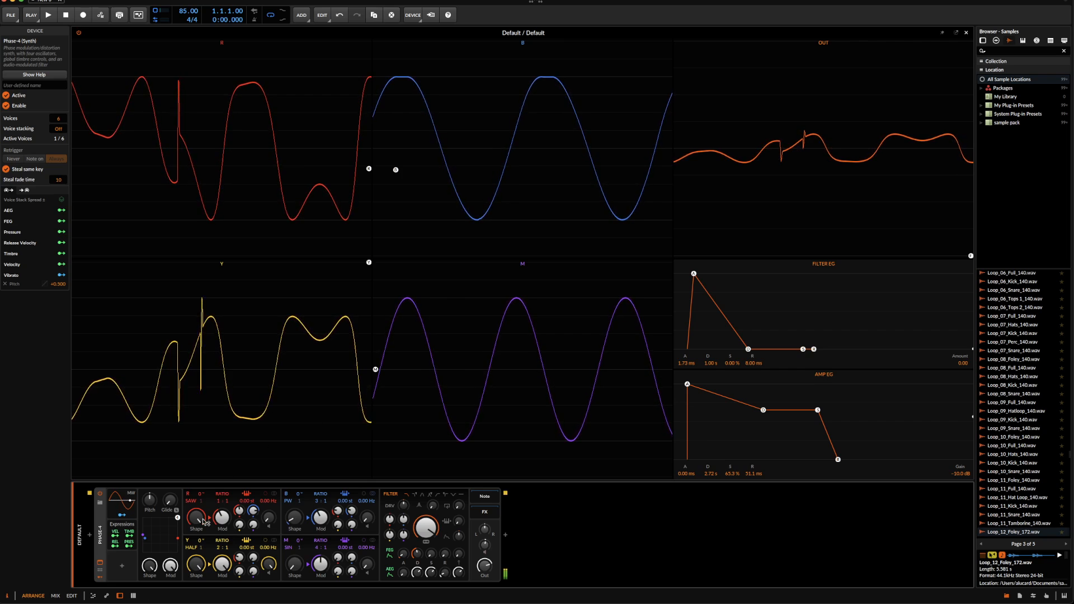
Raise the Y-to-R modulation with R's feedback at 0%, and set oscillator Y's phase to 177°
{"action": "left_click_drag", "start_coordinate": [199, 540], "coordinate": [199, 509]}
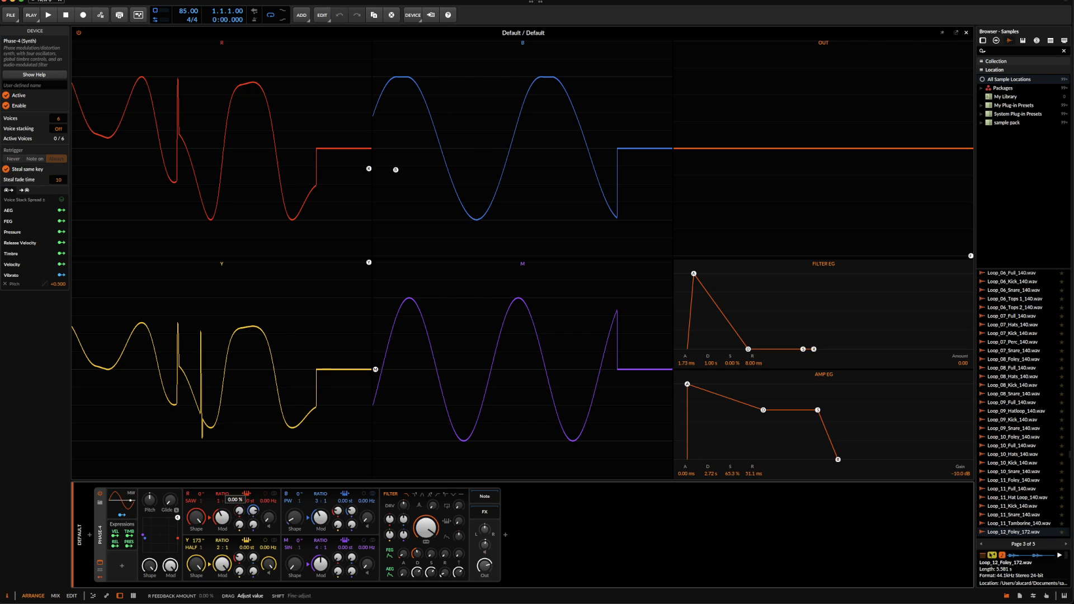
{"action": "left_click_drag", "start_coordinate": [207, 512], "coordinate": [239, 497]}
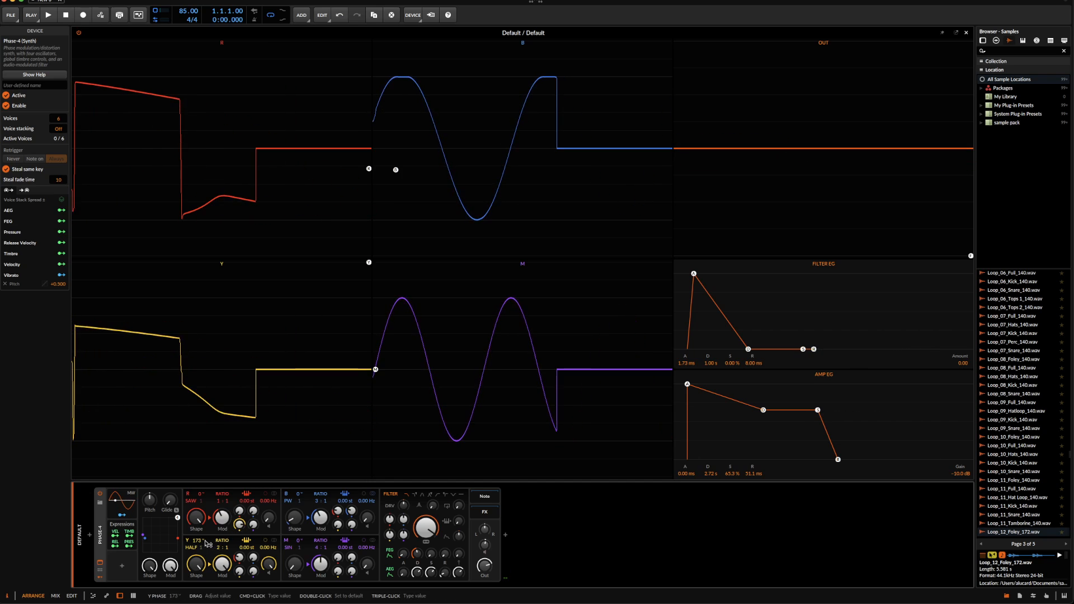
{"action": "mouse_move", "coordinate": [202, 543]}
{"action": "left_mouse_down"}
{"action": "mouse_move", "coordinate": [201, 603]}
{"action": "mouse_move", "coordinate": [200, 543]}
{"action": "left_mouse_up"}
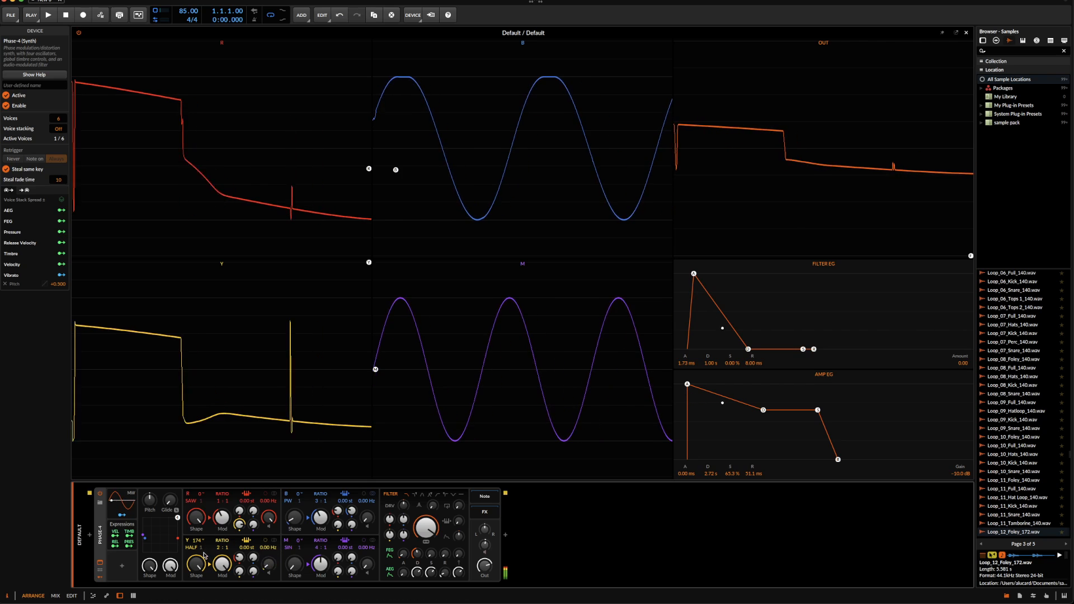
{"action": "mouse_move", "coordinate": [199, 541]}
{"action": "left_mouse_down"}
{"action": "mouse_move", "coordinate": [198, 553]}
{"action": "mouse_move", "coordinate": [198, 539]}
{"action": "left_mouse_up"}
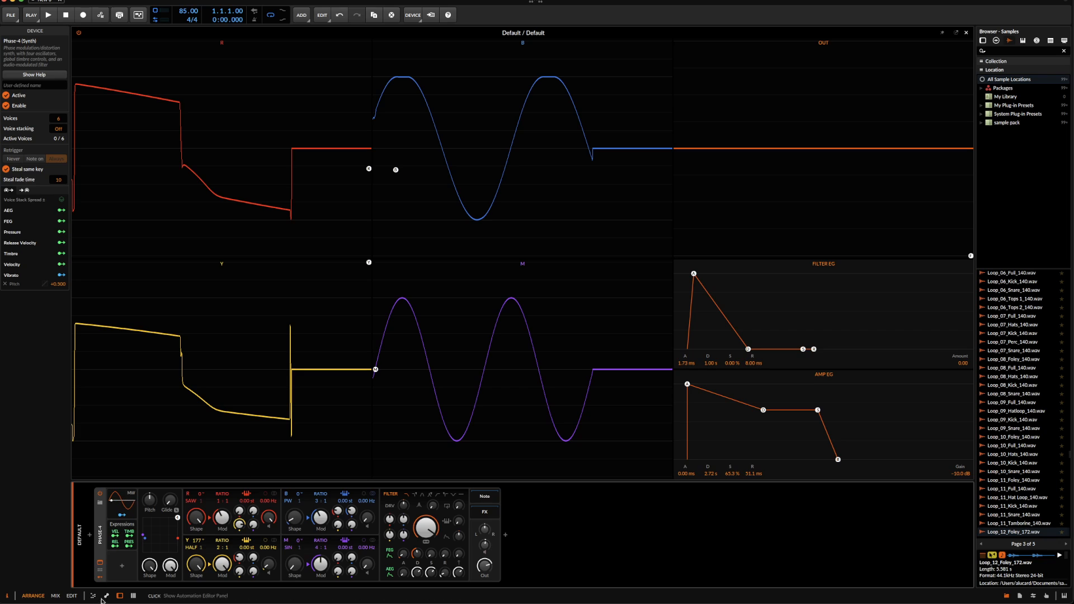
Try reducing the global shaping and modulation amounts together
{"action": "left_click", "coordinate": [150, 566]}
{"action": "left_click_drag", "start_coordinate": [176, 520], "coordinate": [156, 536]}
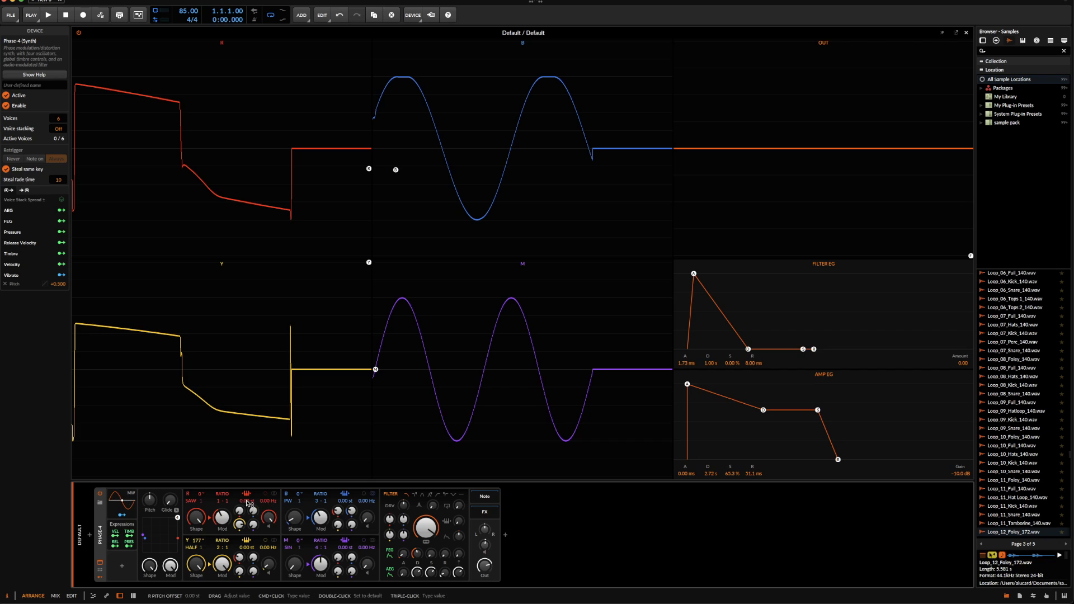
Audition a pitch offset of +0.18 st on oscillator R and reset the offset
{"action": "left_click_drag", "start_coordinate": [249, 503], "coordinate": [249, 501]}
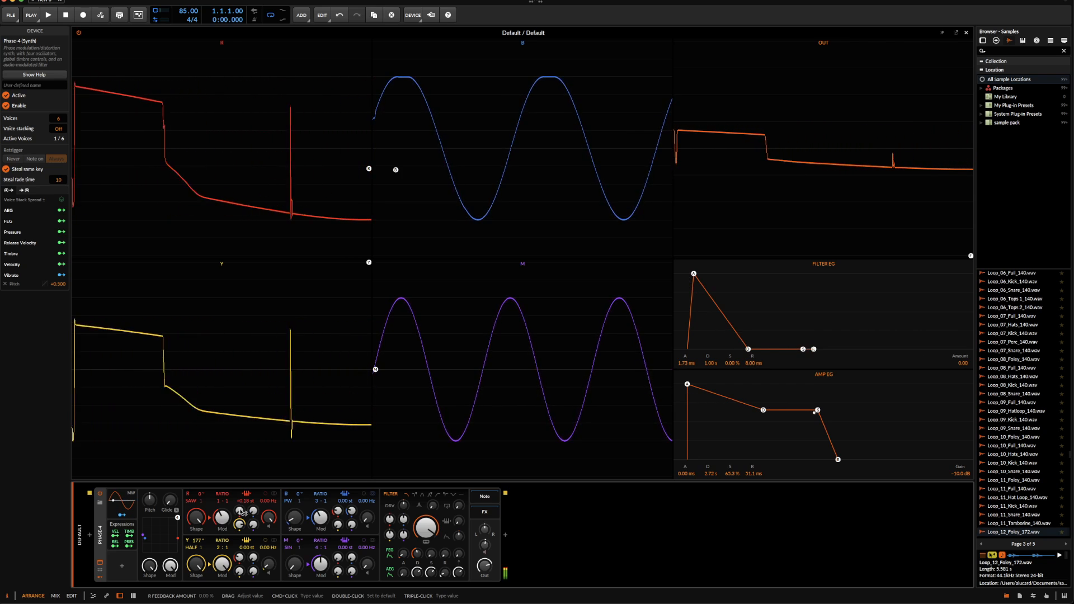
{"action": "key", "text": "space"}
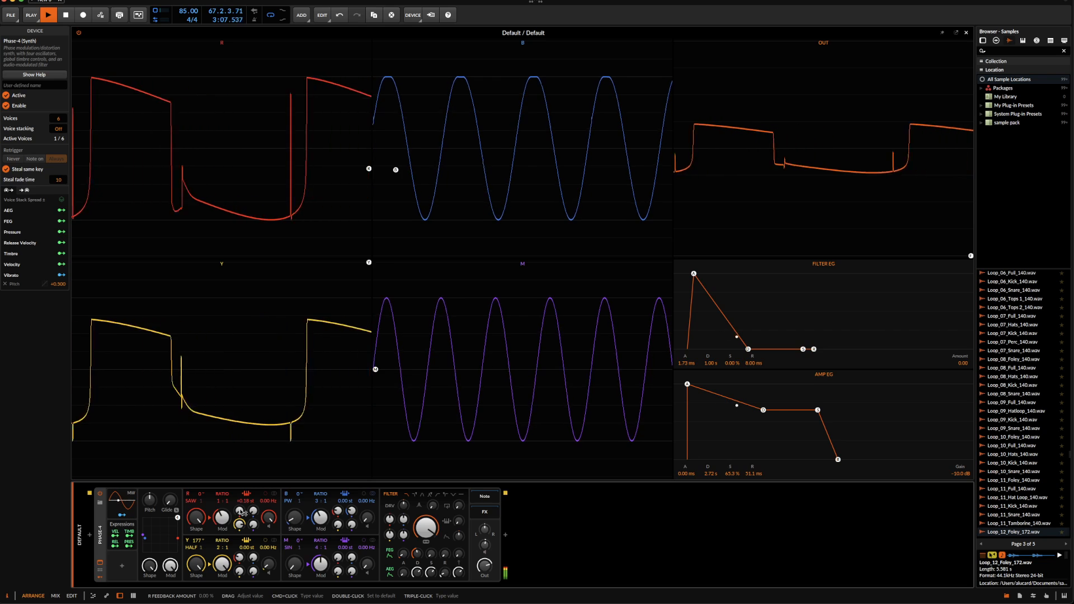
{"action": "key", "text": "space"}
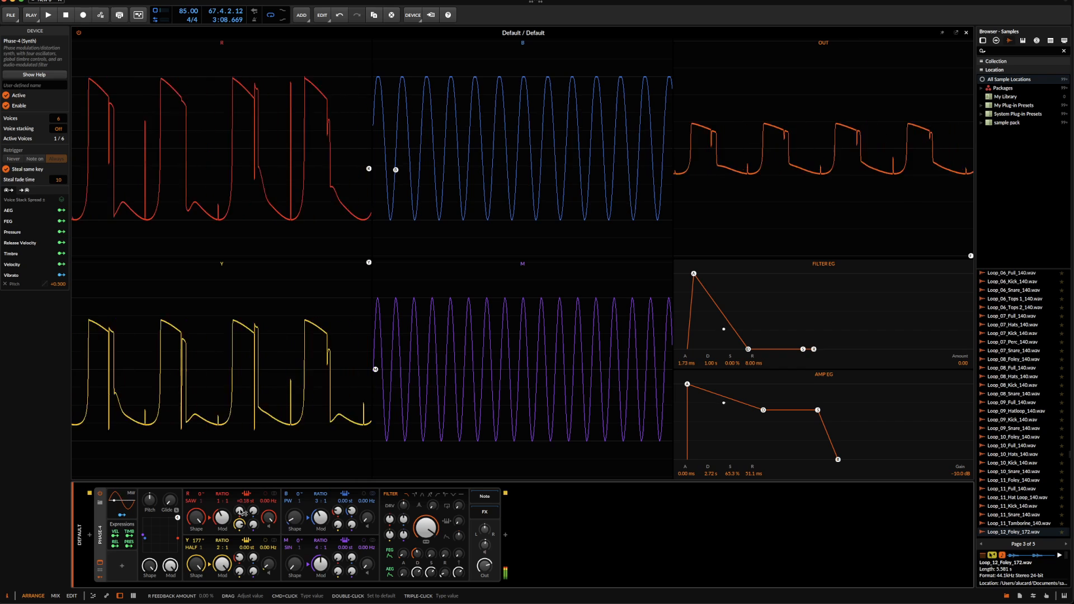
{"action": "double_click", "coordinate": [245, 502]}
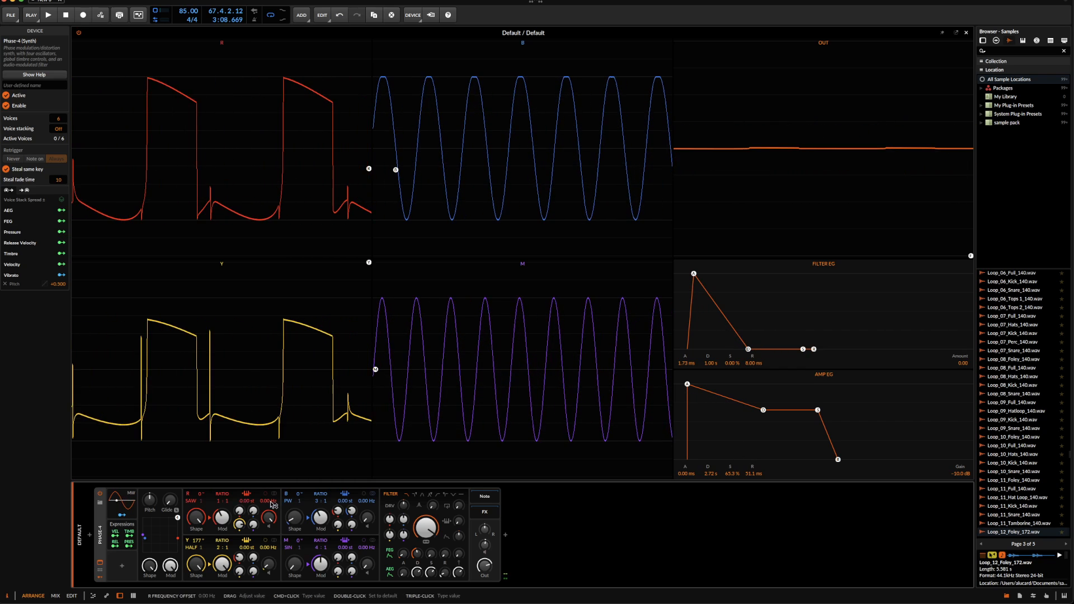
Audition negative frequency offsets down to about -3.18 Hz on oscillator R and reset the offset
{"action": "left_click_drag", "start_coordinate": [269, 502], "coordinate": [271, 505]}
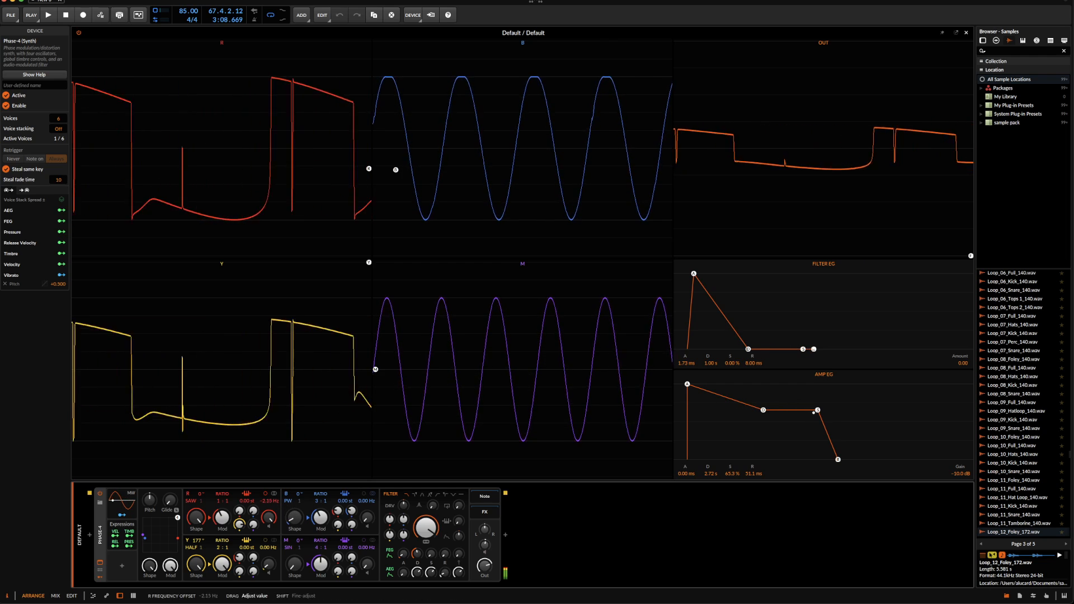
{"action": "left_click_drag", "start_coordinate": [269, 517], "coordinate": [269, 531]}
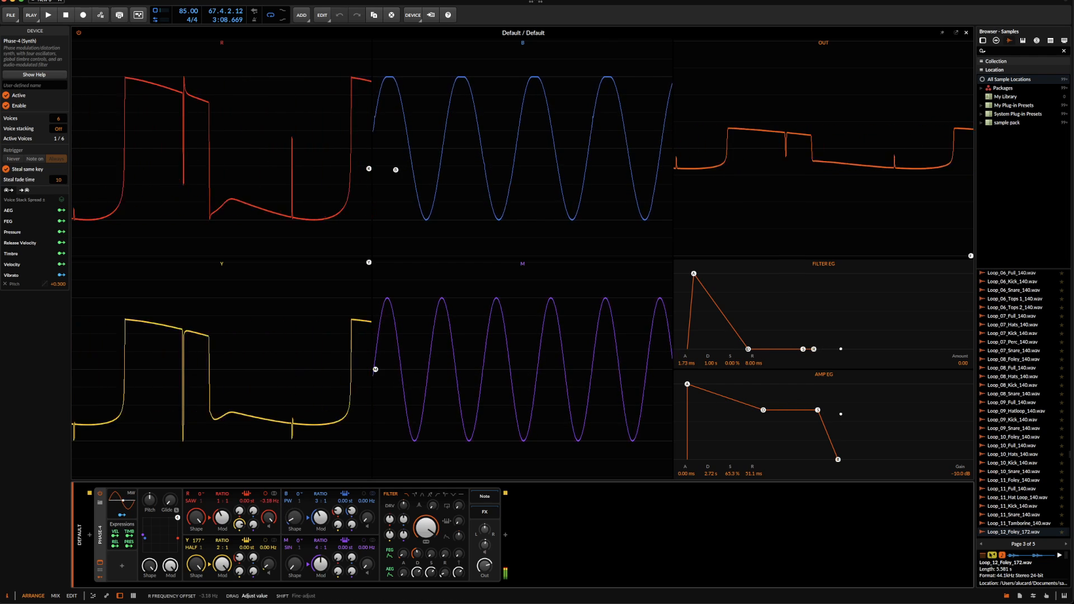
{"action": "double_click", "coordinate": [271, 502]}
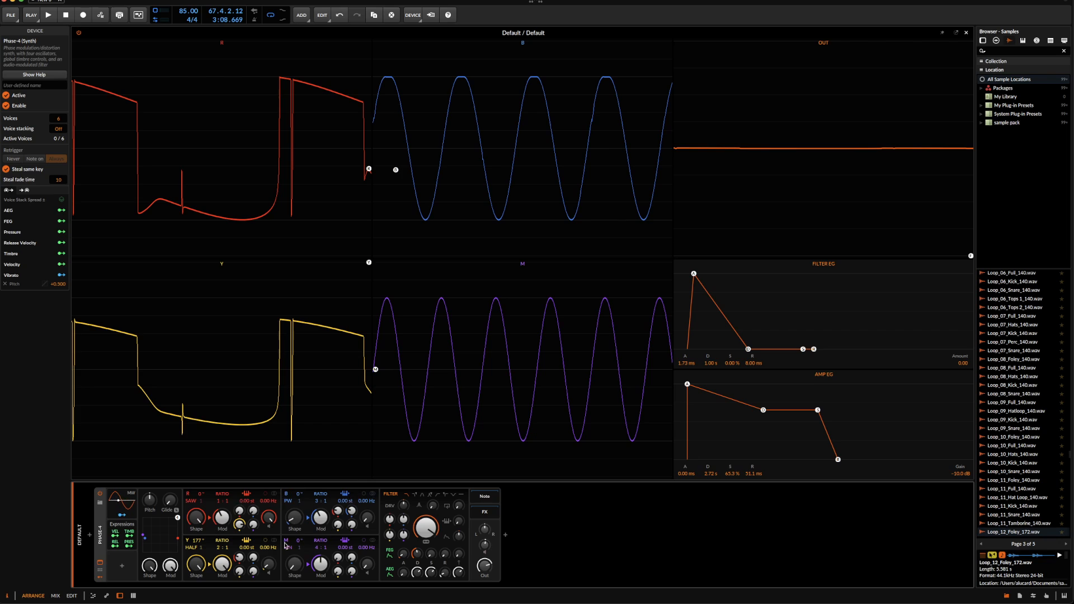
Add some self-feedback to oscillator R and bring the B-to-R modulation up from zero
{"action": "left_click", "coordinate": [240, 522]}
{"action": "left_click_drag", "start_coordinate": [240, 511], "coordinate": [239, 511]}
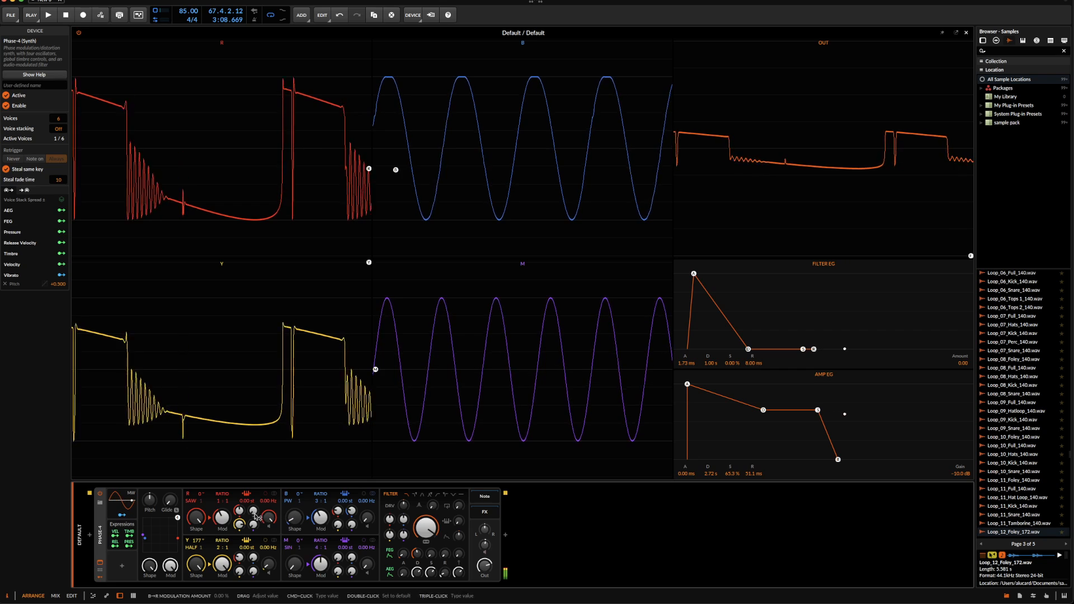
{"action": "left_click_drag", "start_coordinate": [253, 511], "coordinate": [253, 493]}
Set oscillator B to a 2:1 ratio with more shaping and overall modulation, and give it about 13% self-feedback
{"action": "left_click_drag", "start_coordinate": [329, 519], "coordinate": [351, 500]}
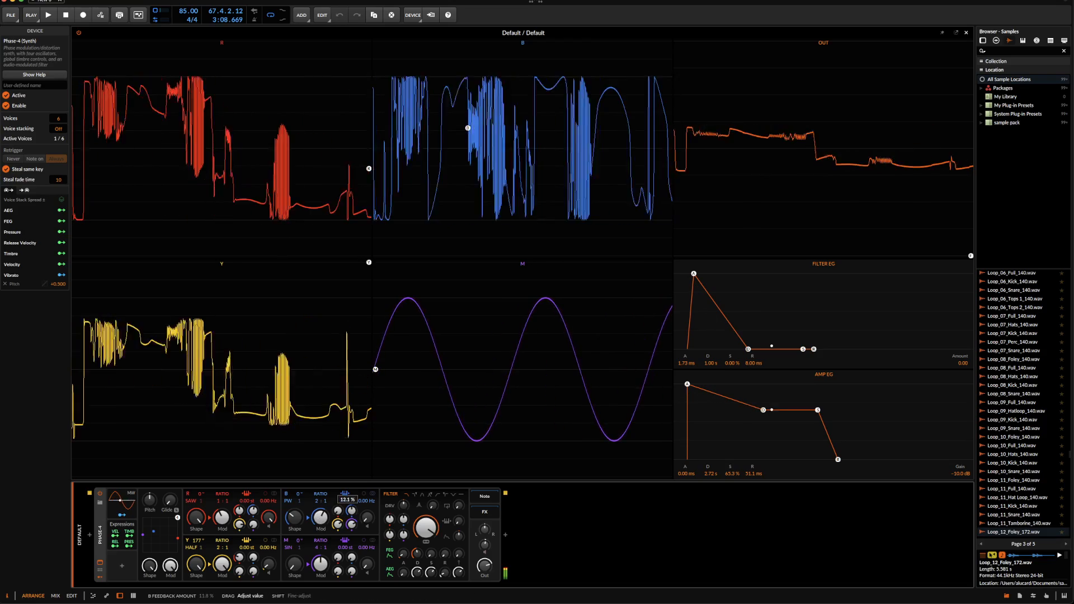
{"action": "left_click_drag", "start_coordinate": [337, 511], "coordinate": [337, 504]}
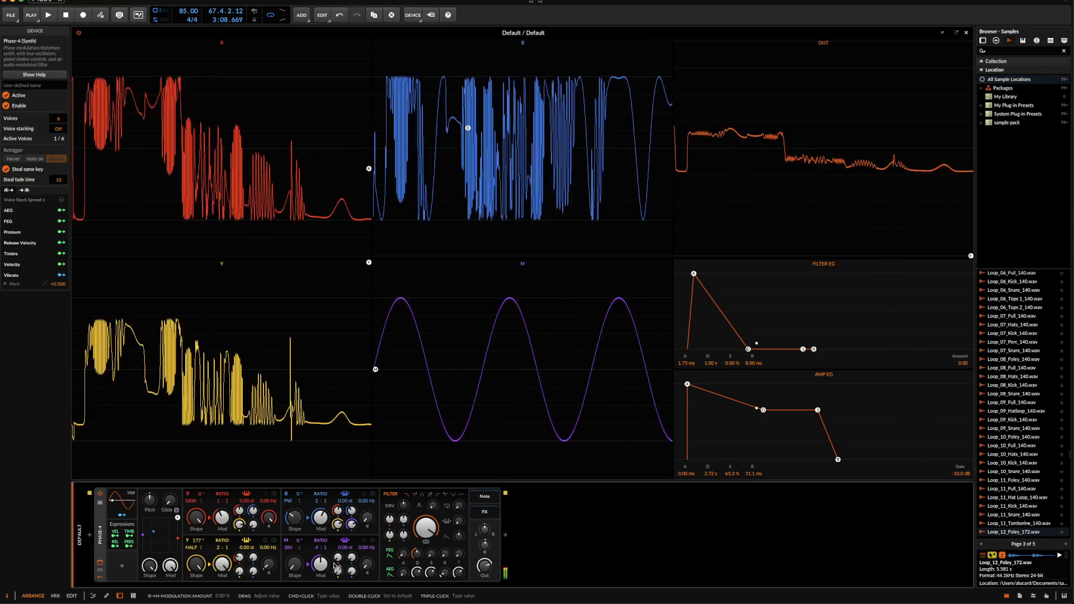
{"action": "left_click_drag", "start_coordinate": [253, 511], "coordinate": [253, 510]}
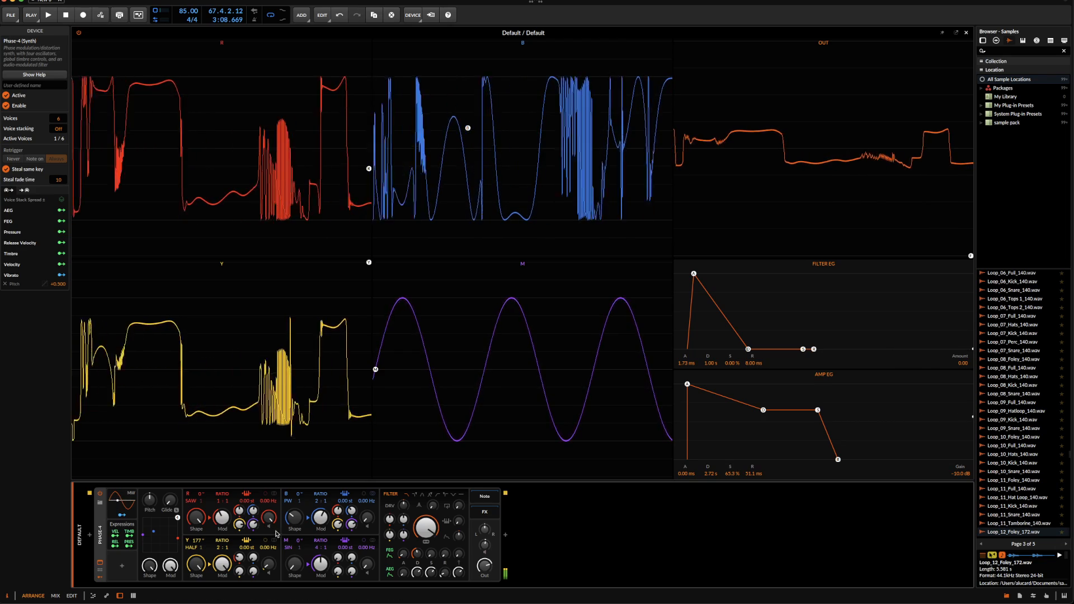
Raise oscillator M's shaping, modulate it from the other oscillators and slightly lower oscillator Y's overall modulation amount
{"action": "left_click_drag", "start_coordinate": [294, 565], "coordinate": [321, 570]}
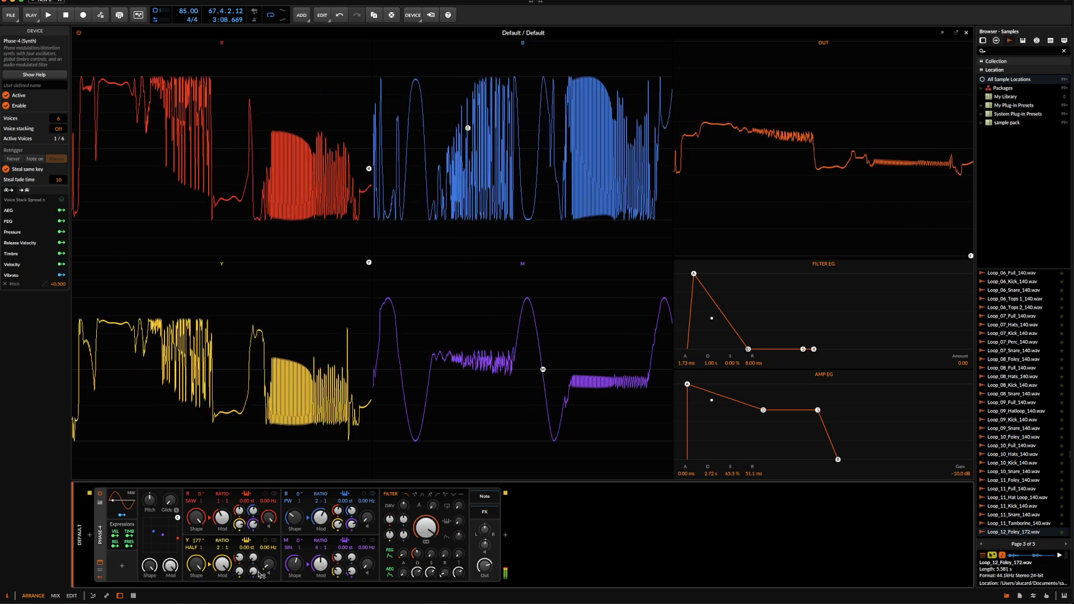
{"action": "left_click_drag", "start_coordinate": [217, 570], "coordinate": [221, 565]}
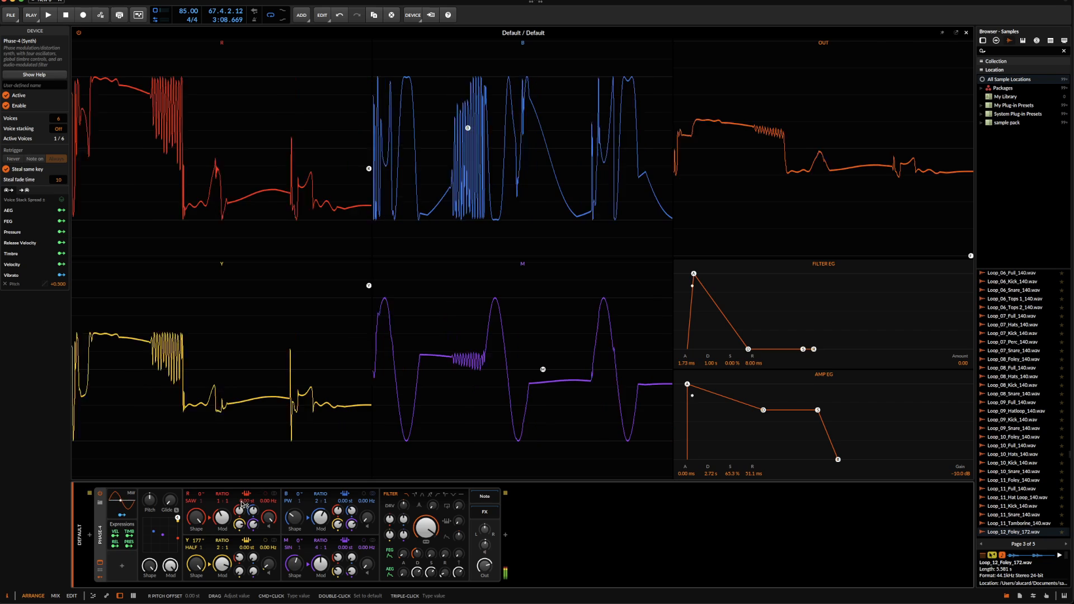
Raise oscillator R's pitch offset to +0.26 st and pull back the global shaping and modulation amounts
{"action": "left_click_drag", "start_coordinate": [241, 504], "coordinate": [242, 503]}
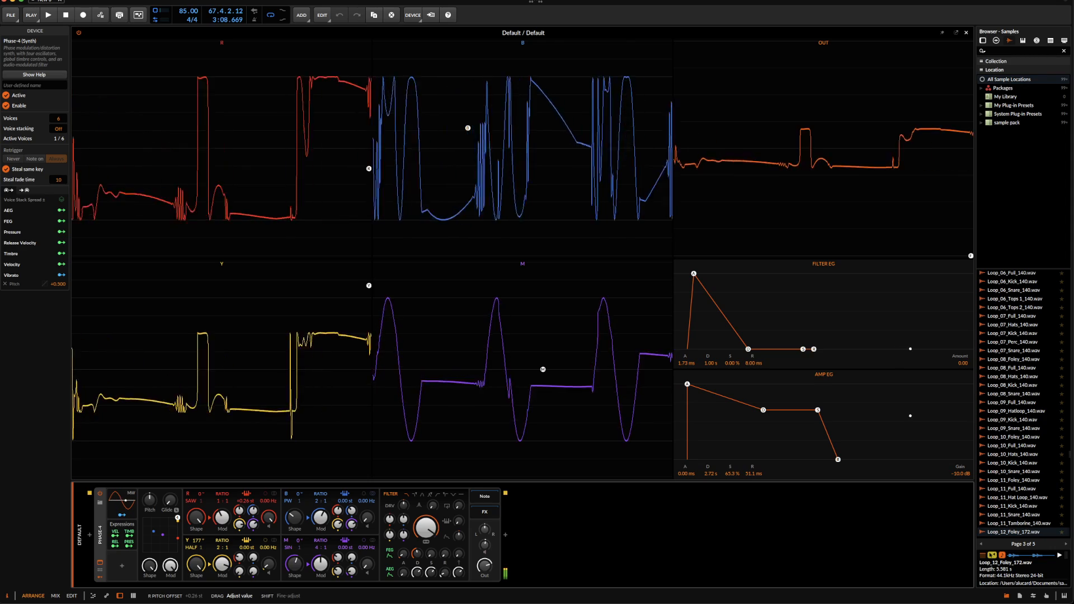
{"action": "left_click_drag", "start_coordinate": [244, 504], "coordinate": [243, 503]}
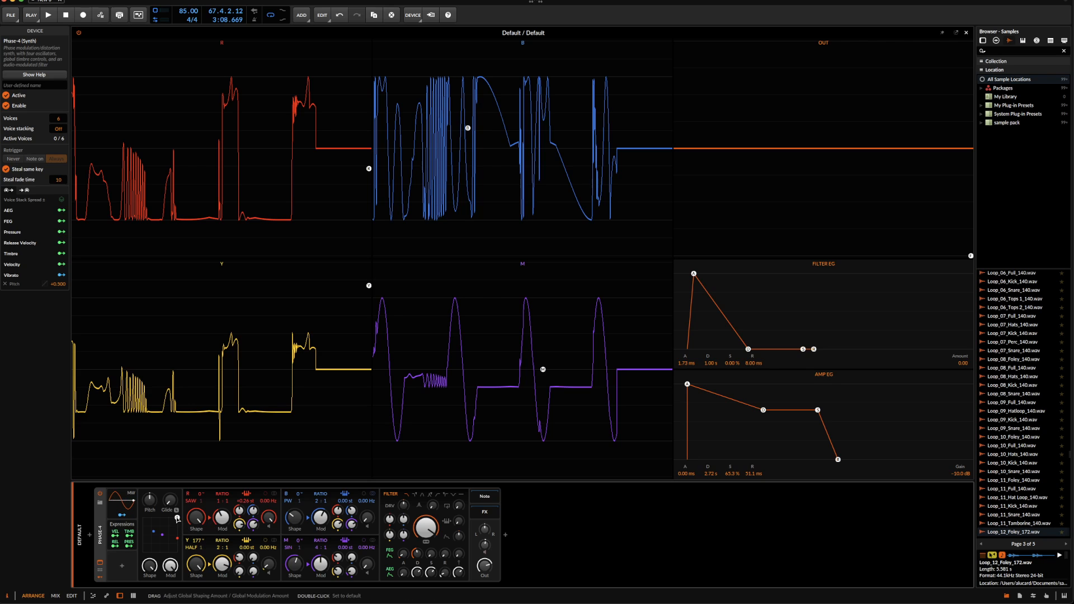
{"action": "mouse_move", "coordinate": [178, 518]}
{"action": "left_mouse_down"}
{"action": "mouse_move", "coordinate": [158, 568]}
{"action": "mouse_move", "coordinate": [160, 533]}
{"action": "mouse_move", "coordinate": [191, 519]}
{"action": "mouse_move", "coordinate": [150, 556]}
{"action": "mouse_move", "coordinate": [168, 531]}
{"action": "mouse_move", "coordinate": [136, 549]}
{"action": "mouse_move", "coordinate": [164, 535]}
{"action": "left_mouse_up"}
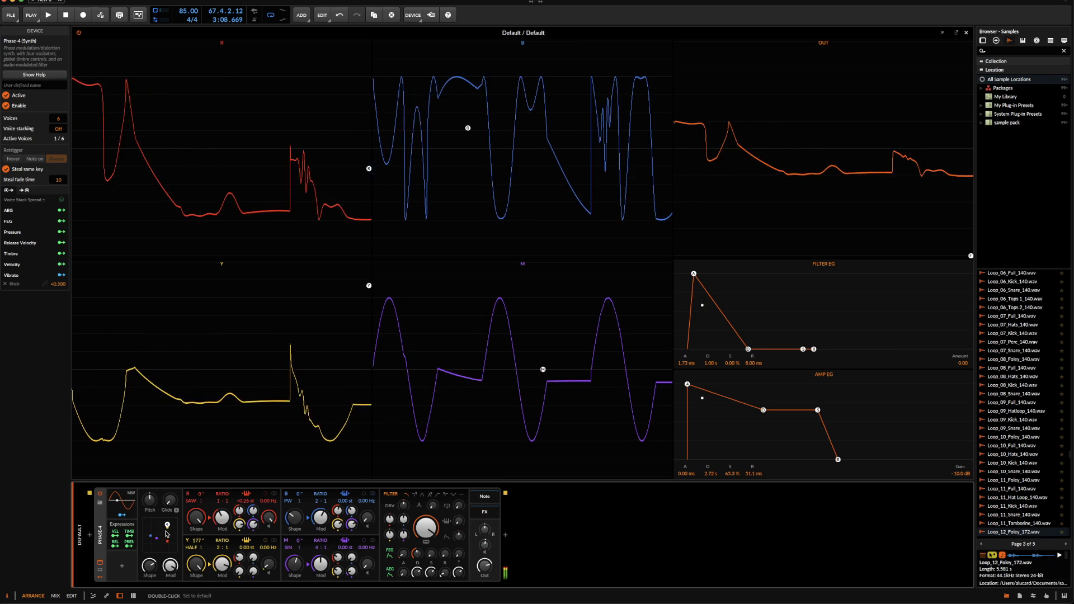
{"action": "left_click_drag", "start_coordinate": [166, 525], "coordinate": [166, 527]}
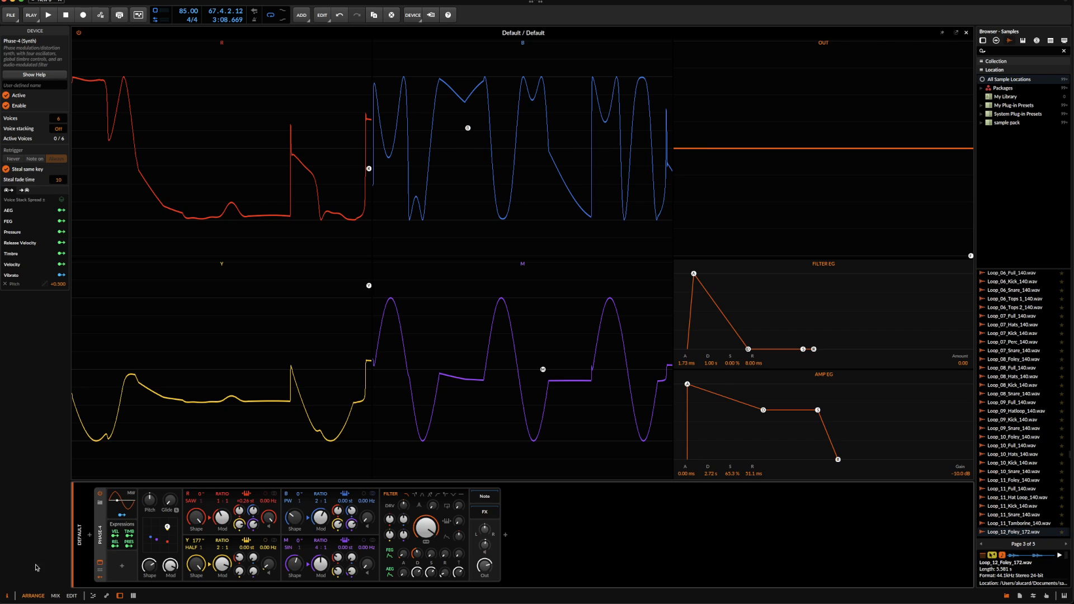
Add a Random modulator and map it to oscillator Y's Mod amount by -2.000 and oscillator B's by -1.550
{"action": "left_click", "coordinate": [121, 569]}
{"action": "type", "text": "RANDOM"}
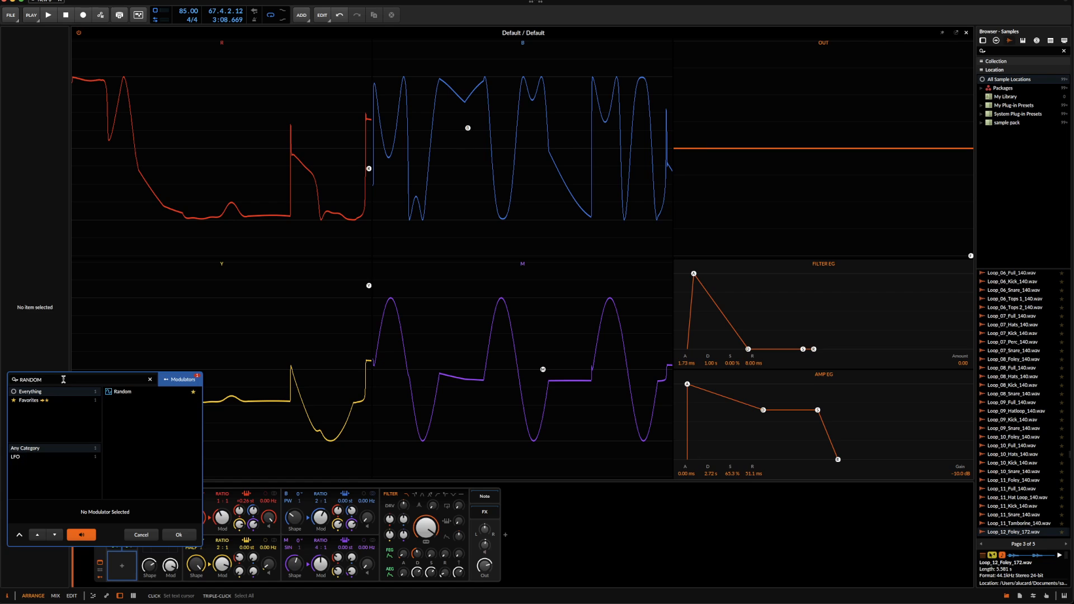
{"action": "left_click", "coordinate": [123, 392]}
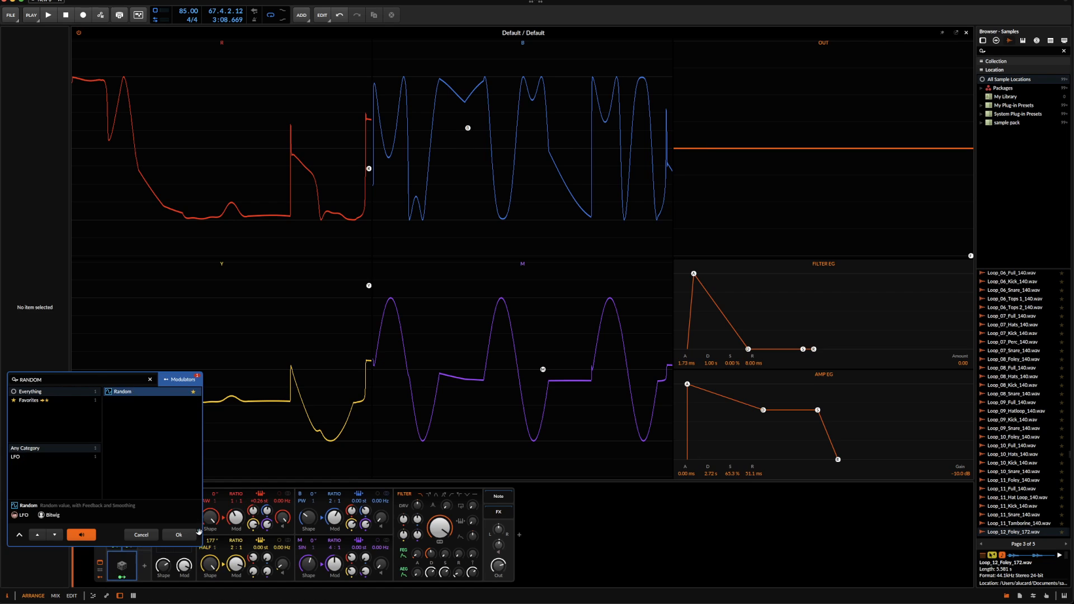
{"action": "left_click", "coordinate": [194, 535]}
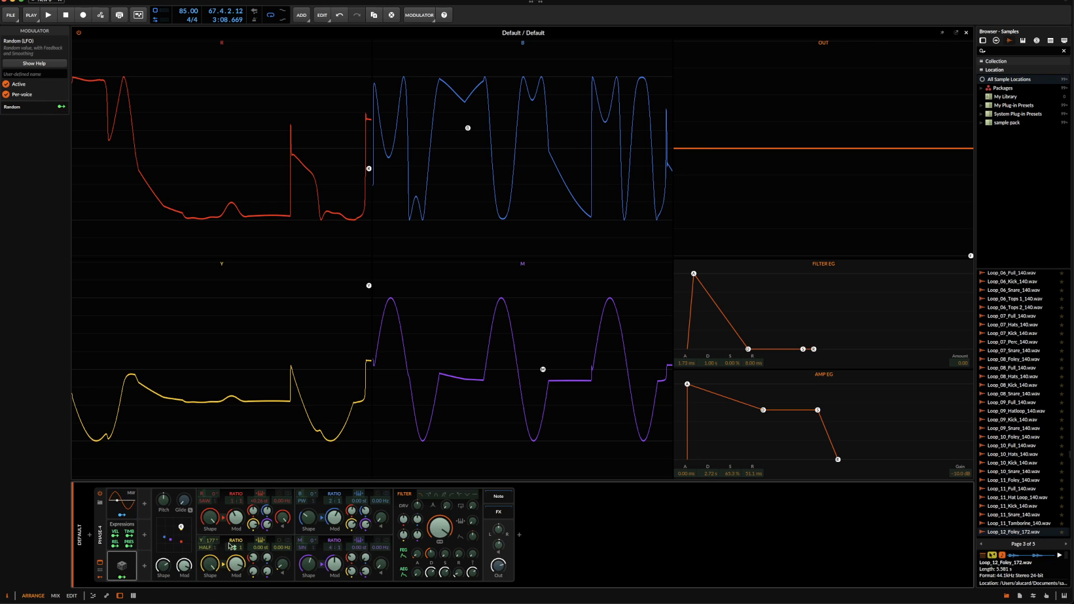
{"action": "left_click_drag", "start_coordinate": [236, 564], "coordinate": [236, 593]}
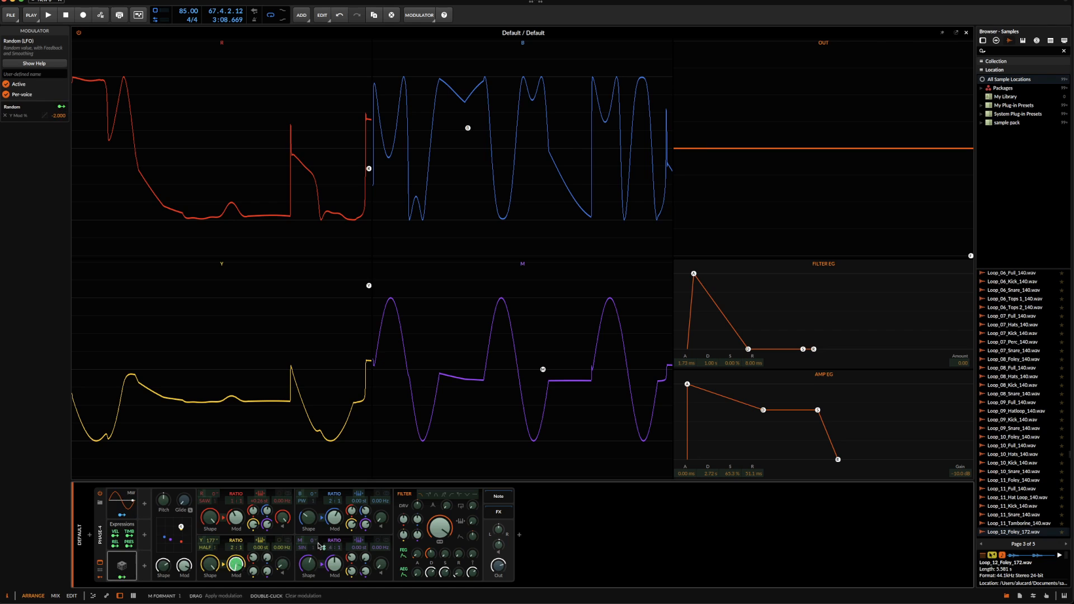
{"action": "left_click_drag", "start_coordinate": [334, 515], "coordinate": [334, 523]}
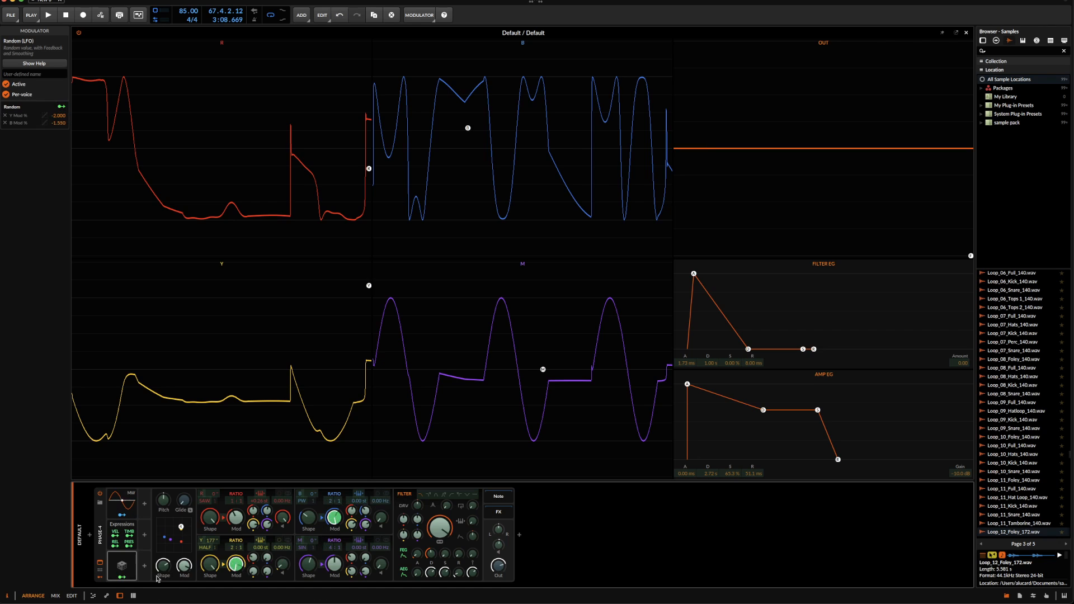
Set the Random modulator to Free trigger with a half-note timebase, and bring the global shaping and modulation amounts up
{"action": "left_click", "coordinate": [122, 577]}
{"action": "left_click", "coordinate": [133, 566]}
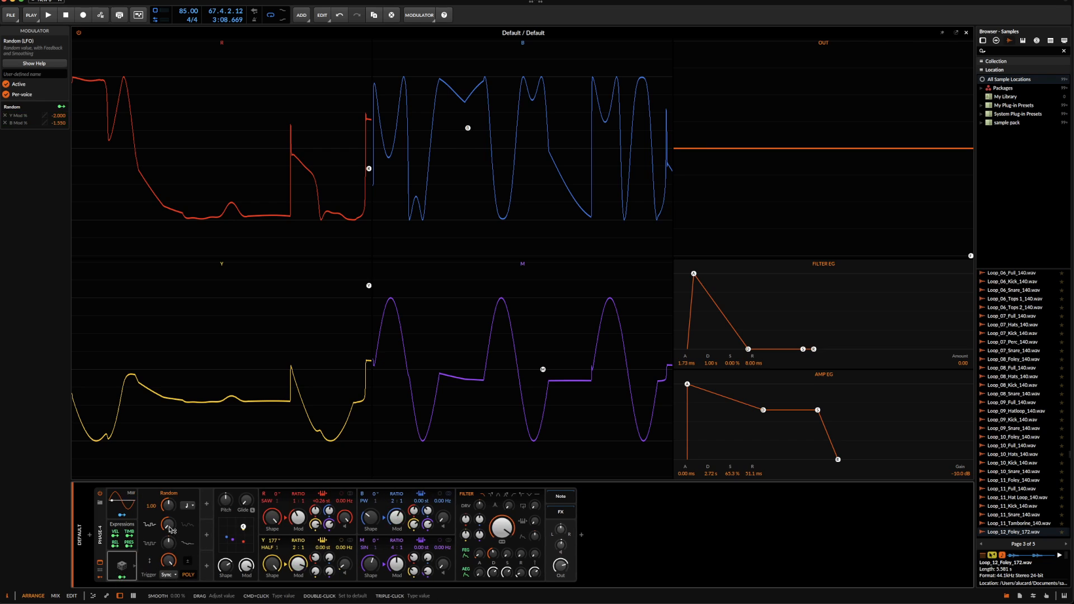
{"action": "left_click", "coordinate": [170, 576]}
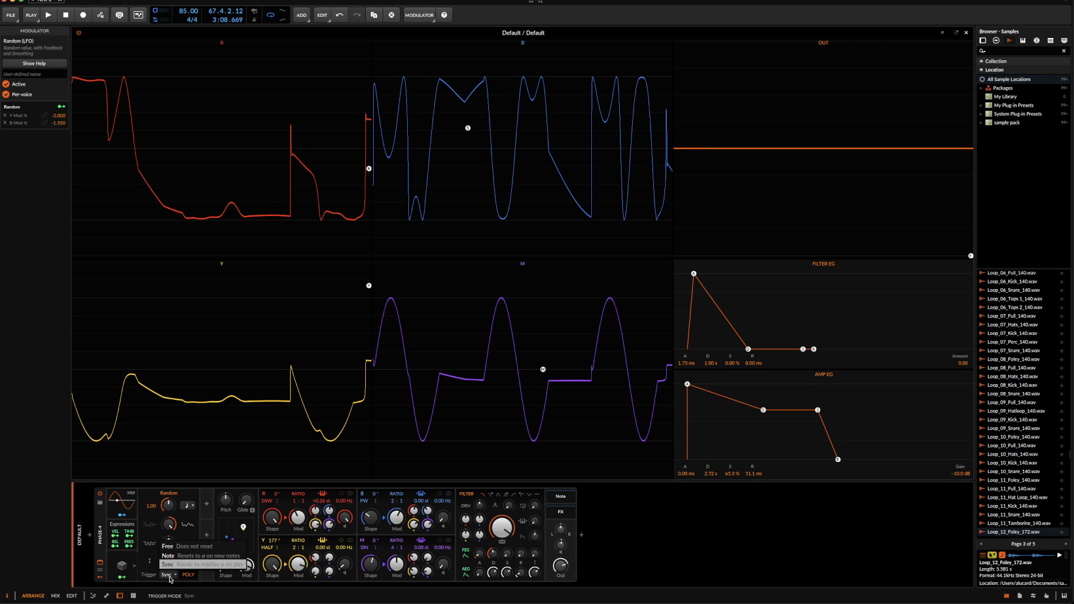
{"action": "left_click", "coordinate": [168, 546]}
{"action": "left_click", "coordinate": [188, 505]}
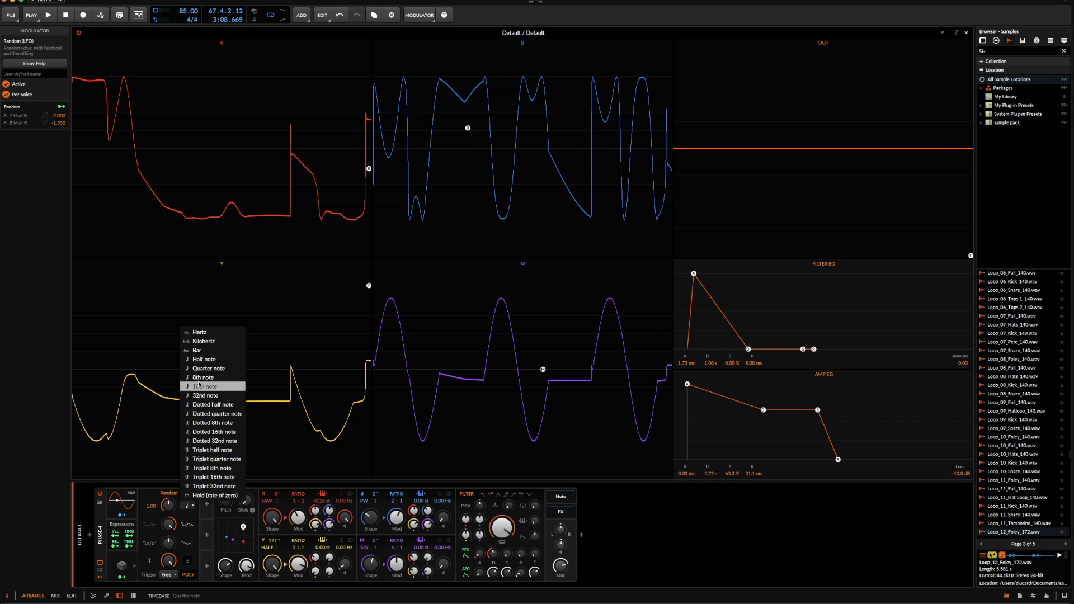
{"action": "left_click", "coordinate": [200, 360]}
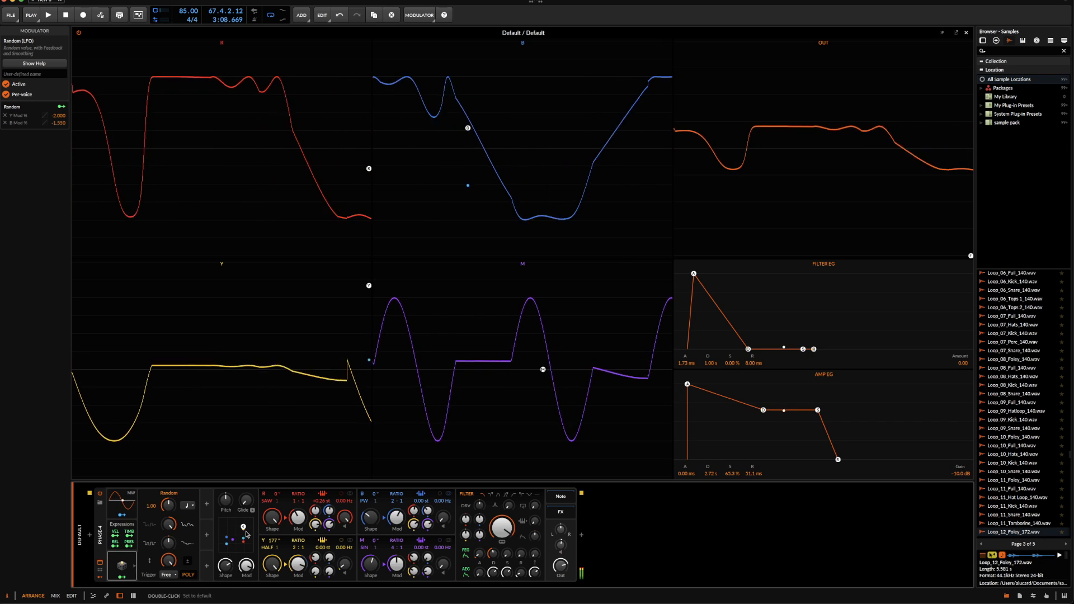
{"action": "mouse_move", "coordinate": [243, 529]}
{"action": "left_mouse_down"}
{"action": "mouse_move", "coordinate": [224, 520]}
{"action": "mouse_move", "coordinate": [260, 520]}
{"action": "mouse_move", "coordinate": [242, 518]}
{"action": "mouse_move", "coordinate": [230, 536]}
{"action": "mouse_move", "coordinate": [272, 530]}
{"action": "mouse_move", "coordinate": [224, 530]}
{"action": "mouse_move", "coordinate": [248, 518]}
{"action": "mouse_move", "coordinate": [217, 534]}
{"action": "mouse_move", "coordinate": [250, 531]}
{"action": "mouse_move", "coordinate": [226, 528]}
{"action": "mouse_move", "coordinate": [253, 518]}
{"action": "left_mouse_up"}
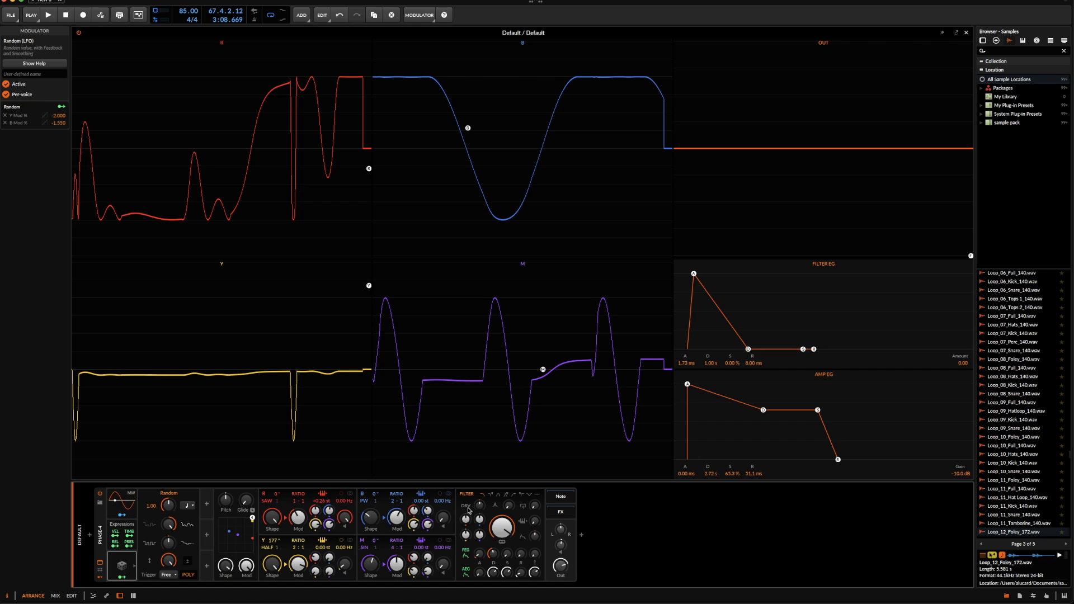
Set the filter envelope amount to 96 and the amp envelope's sustain to 0%
{"action": "left_click_drag", "start_coordinate": [480, 506], "coordinate": [481, 491]}
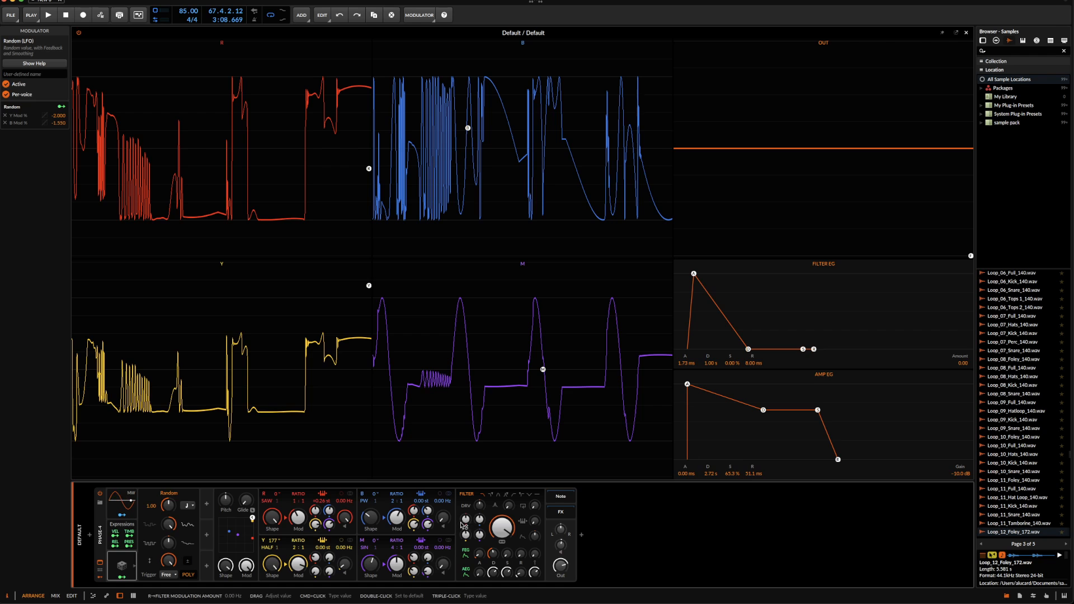
{"action": "left_click_drag", "start_coordinate": [464, 524], "coordinate": [548, 542]}
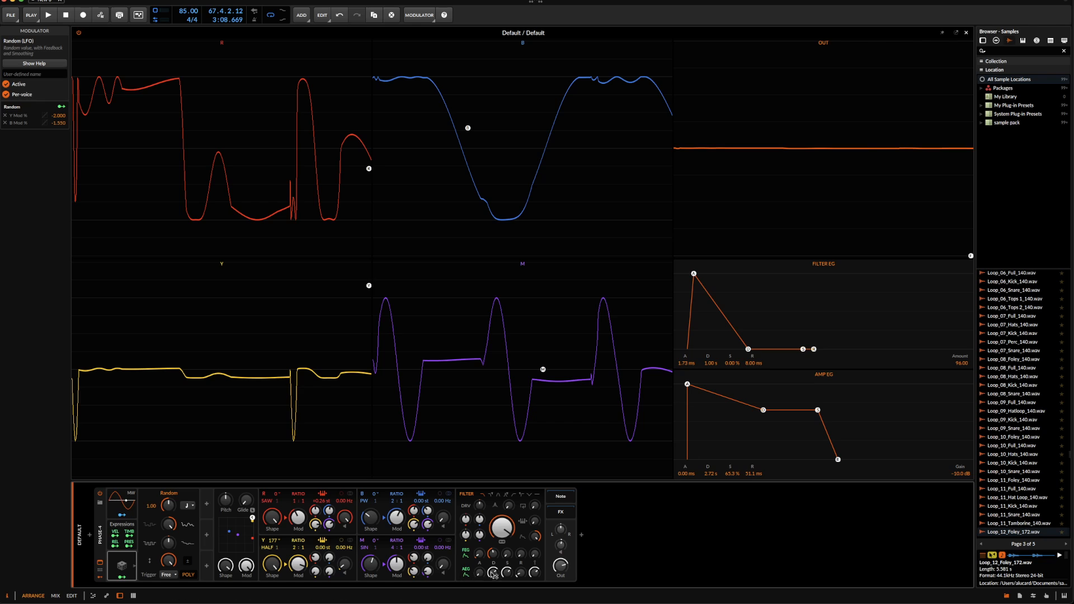
{"action": "left_click_drag", "start_coordinate": [506, 572], "coordinate": [495, 571]}
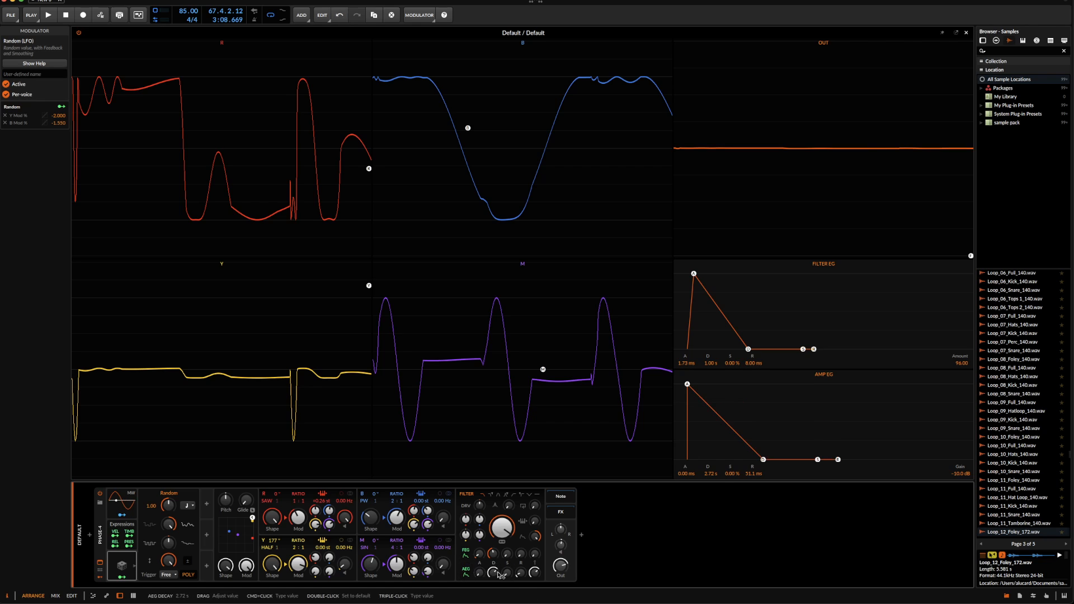
{"action": "left_click", "coordinate": [722, 493]}
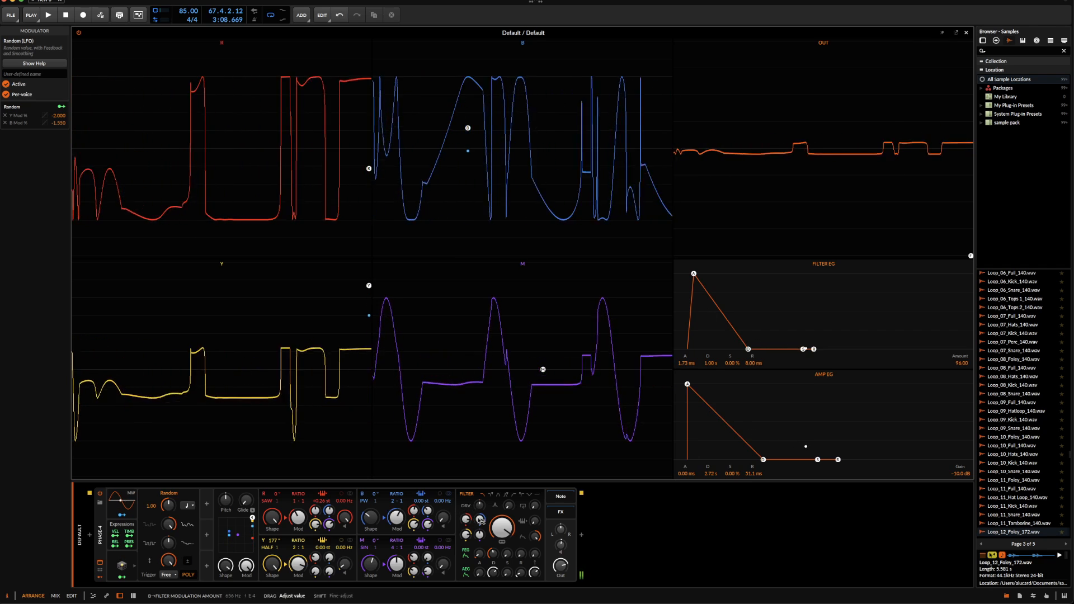
Modulate the filter frequency from the oscillators, with a low filter cutoff and filter feedback raised to 76%
{"action": "left_click_drag", "start_coordinate": [479, 535], "coordinate": [466, 531]}
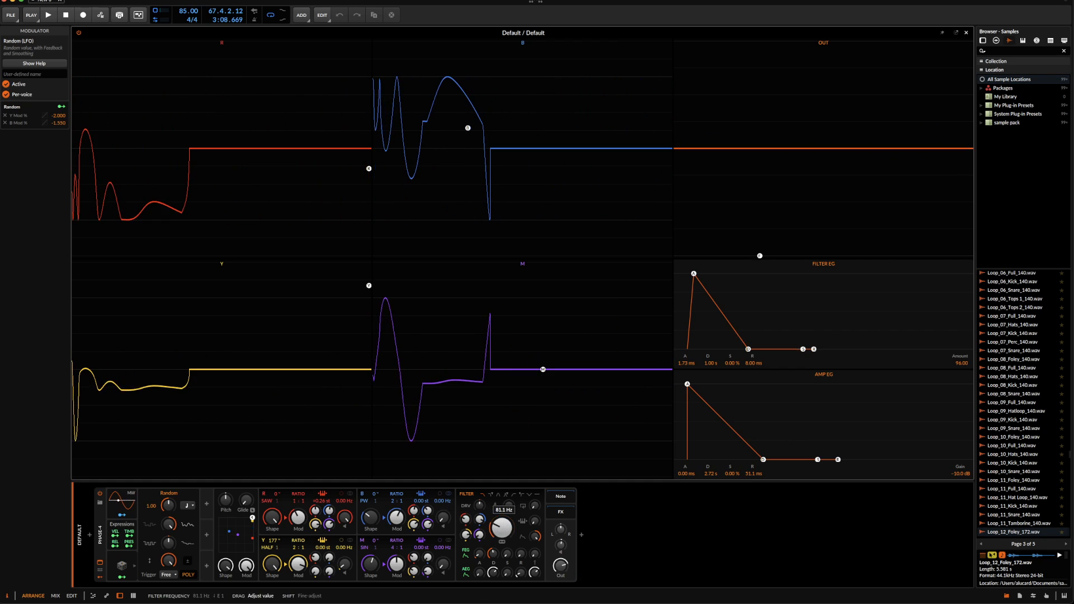
{"action": "left_click_drag", "start_coordinate": [507, 526], "coordinate": [507, 523]}
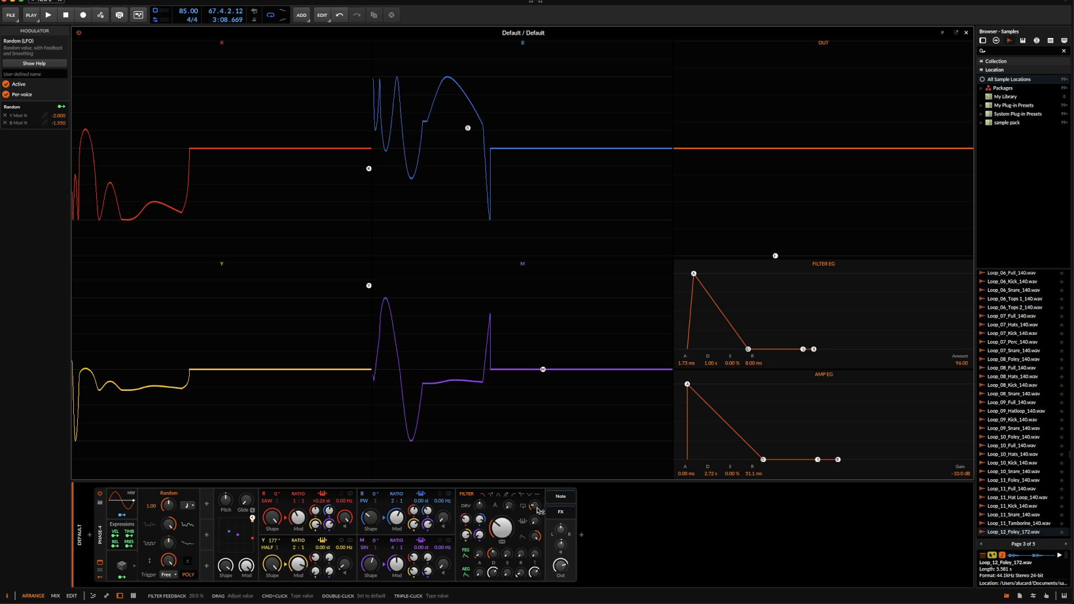
{"action": "left_click_drag", "start_coordinate": [535, 507], "coordinate": [535, 507]}
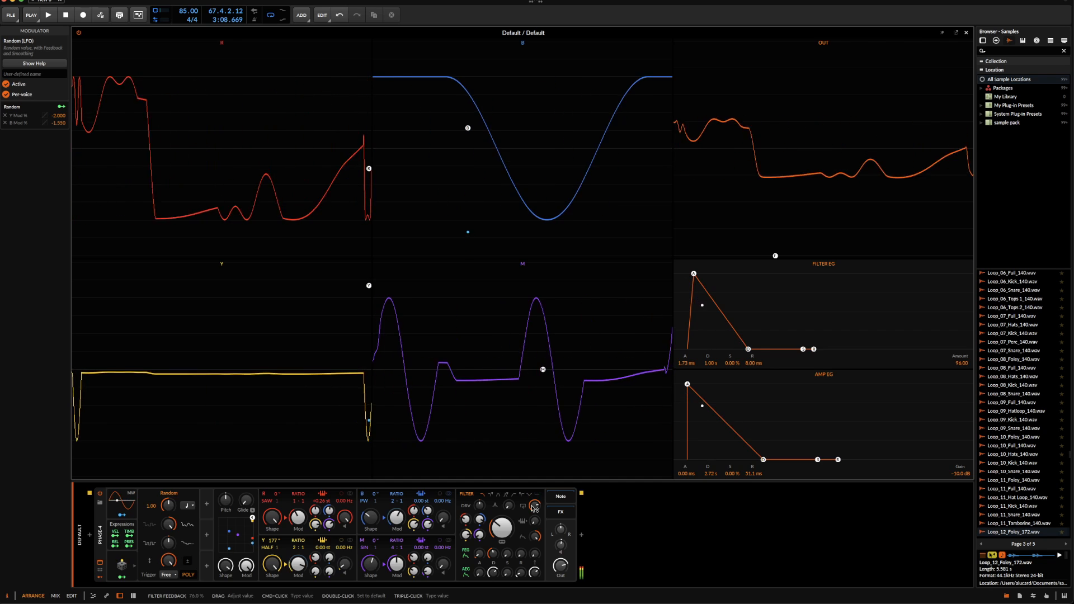
Shorten the amp envelope's decay to 2.57 s and lower the global shaping and modulation amounts
{"action": "left_click_drag", "start_coordinate": [492, 572], "coordinate": [499, 535]}
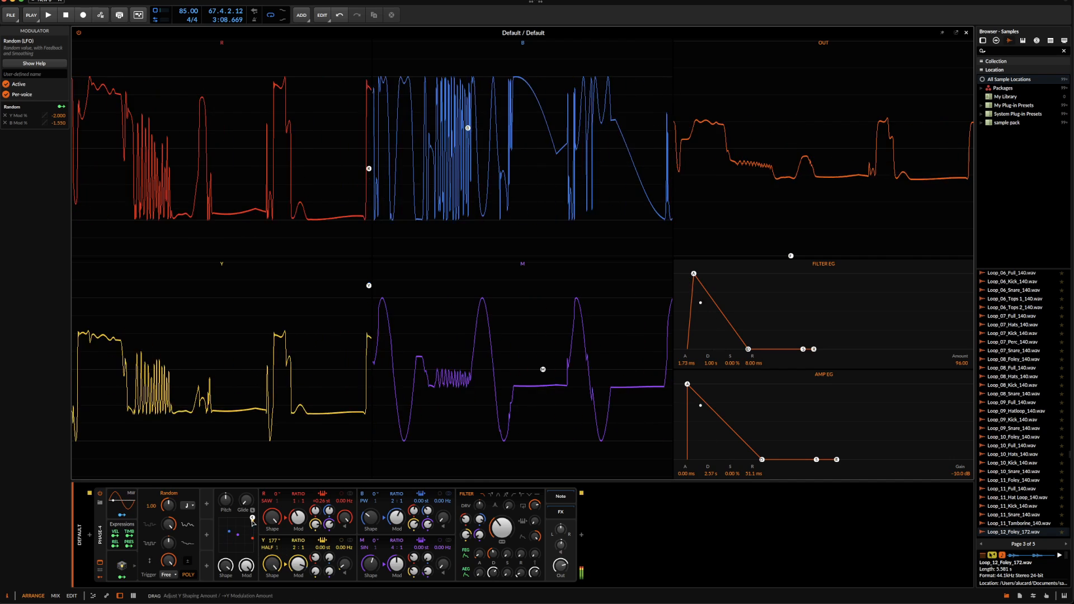
{"action": "left_click_drag", "start_coordinate": [251, 518], "coordinate": [239, 533]}
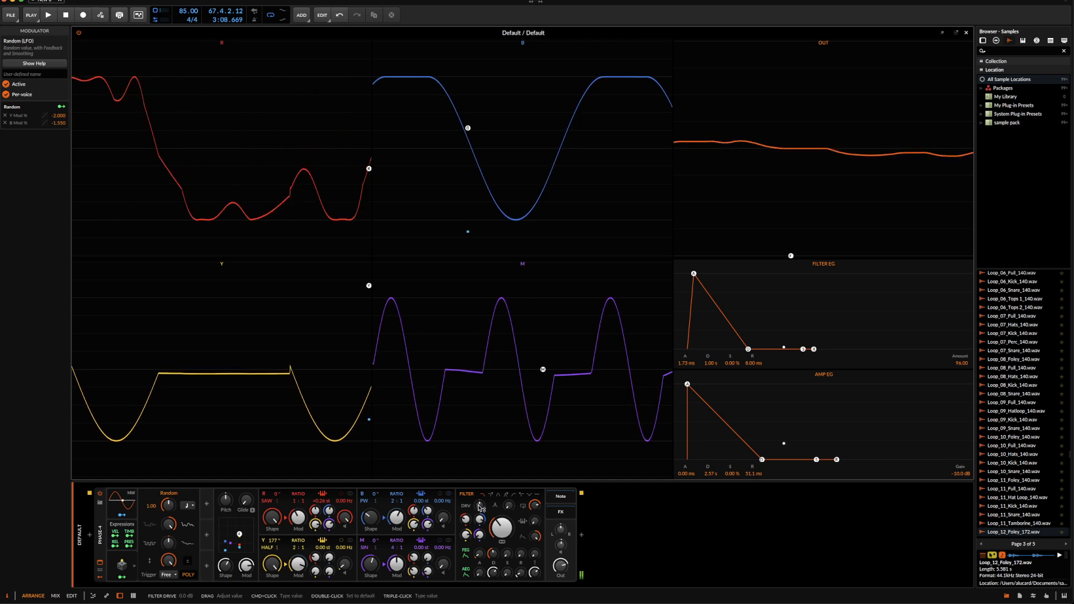
Increase the filter resonance and set the filter envelope to 0 ms attack and 2.47 s decay
{"action": "left_click_drag", "start_coordinate": [479, 506], "coordinate": [480, 502]}
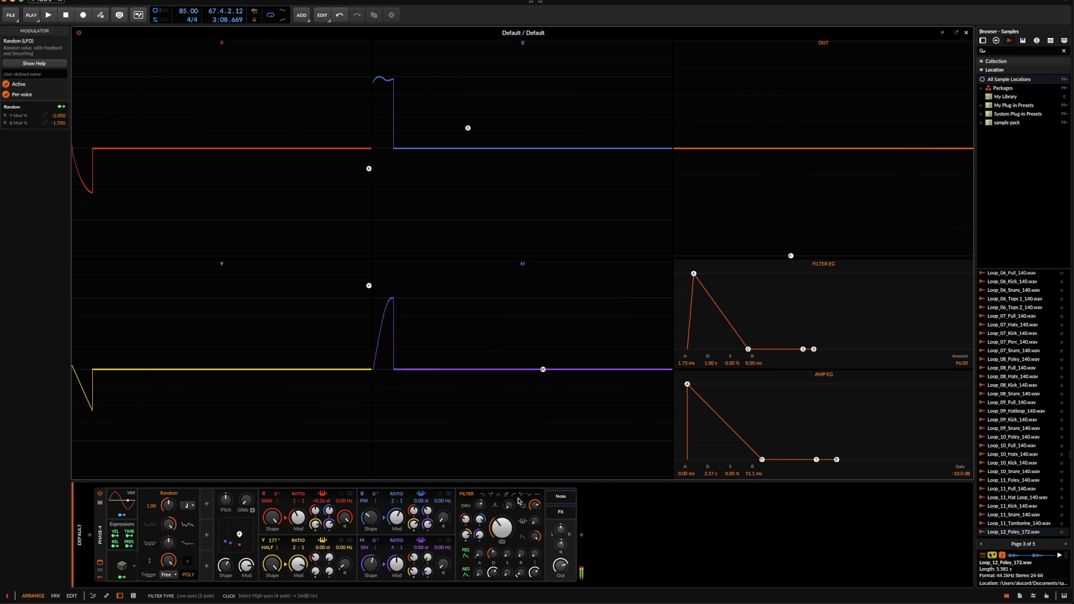
{"action": "left_click_drag", "start_coordinate": [508, 505], "coordinate": [508, 507]}
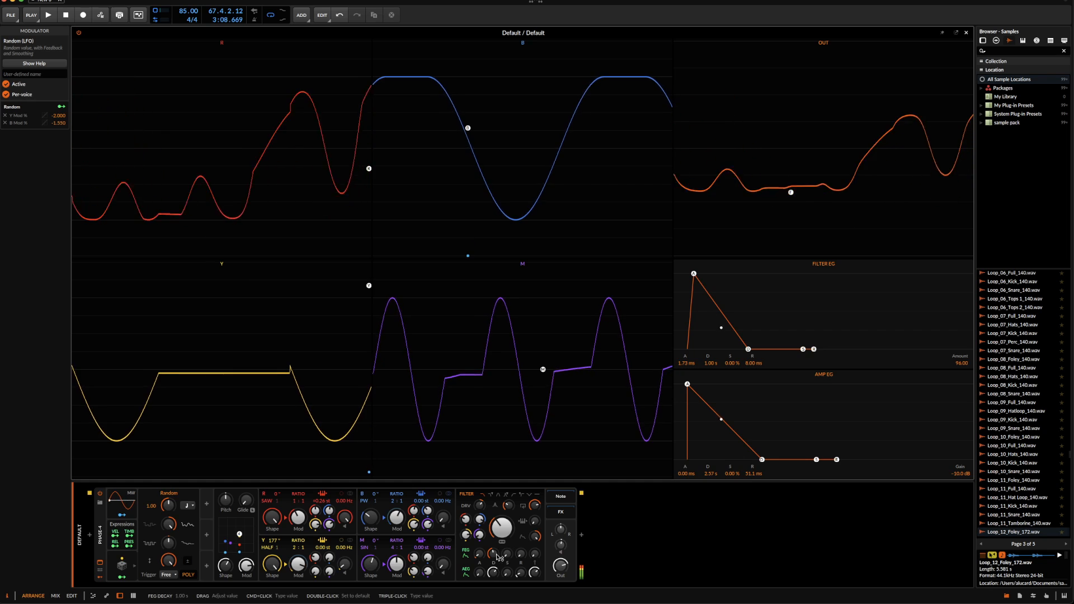
{"action": "mouse_move", "coordinate": [480, 554]}
{"action": "left_mouse_down"}
{"action": "mouse_move", "coordinate": [481, 576]}
{"action": "mouse_move", "coordinate": [493, 547]}
{"action": "left_mouse_up"}
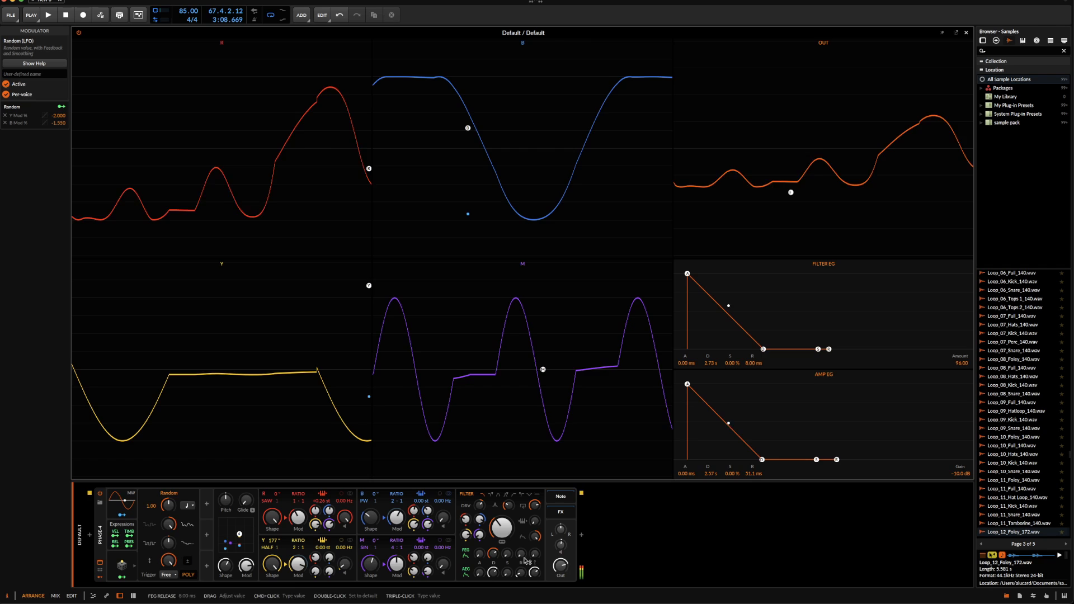
{"action": "left_click_drag", "start_coordinate": [493, 554], "coordinate": [493, 558]}
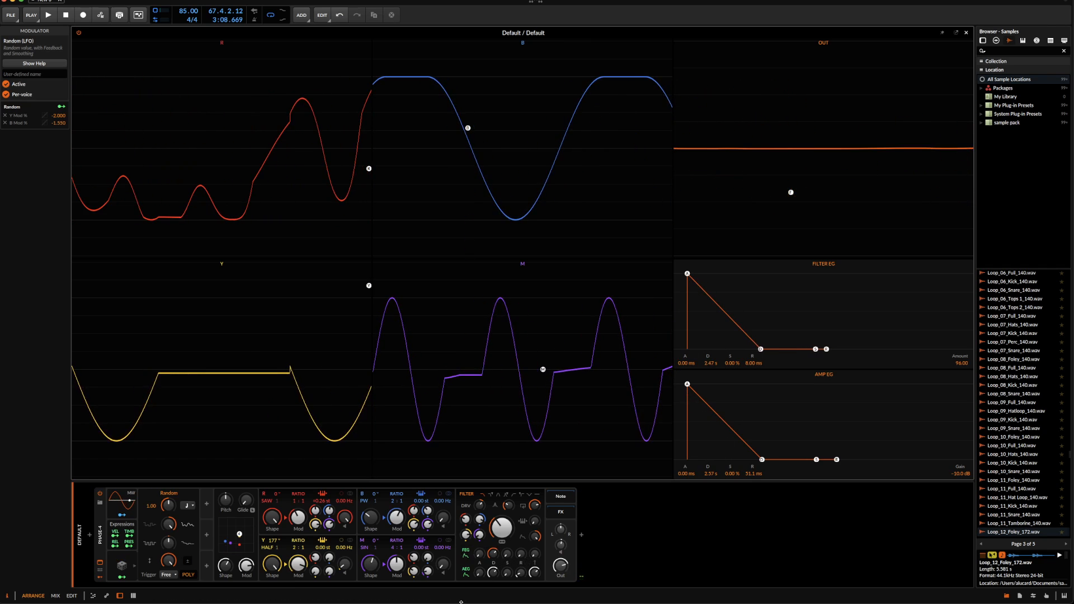
{"action": "left_click", "coordinate": [467, 557]}
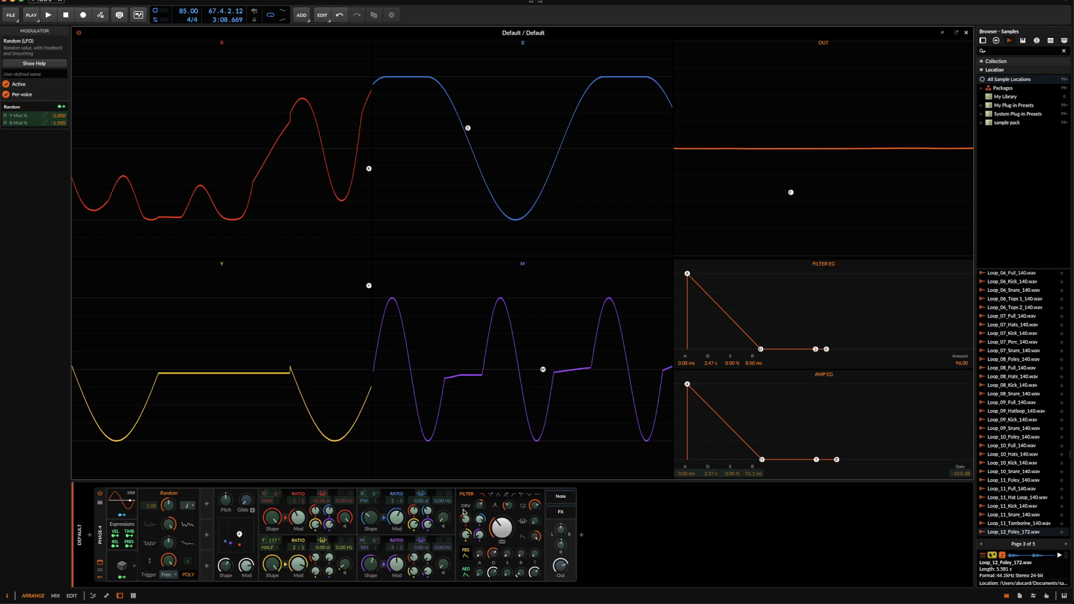
{"action": "left_click", "coordinate": [466, 548]}
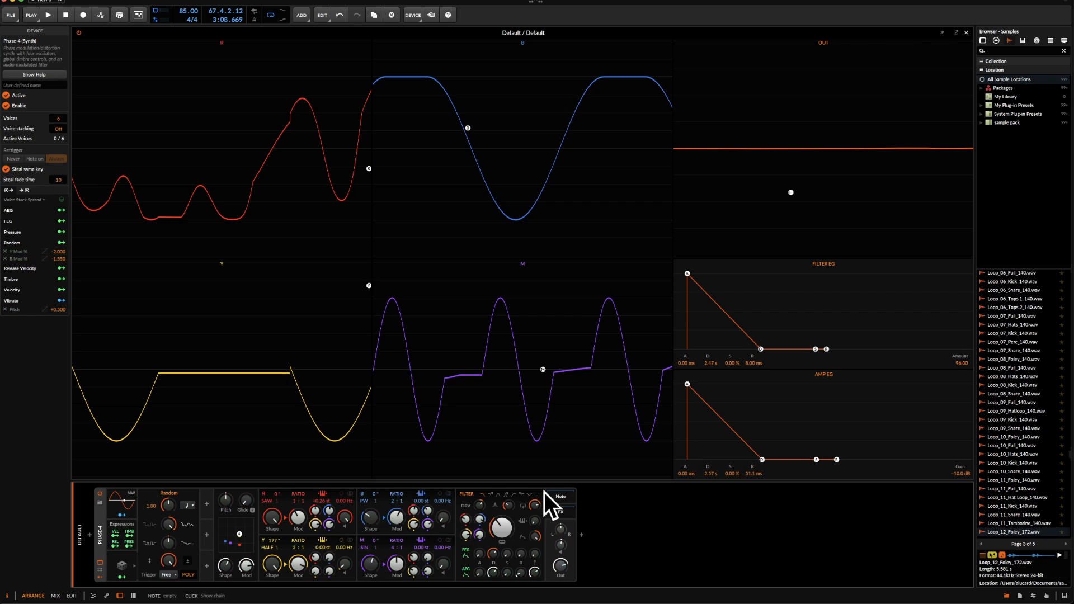
Try a filter envelope amount of -96 at different cutoff frequencies, and return the amount to 96
{"action": "mouse_move", "coordinate": [502, 528]}
{"action": "left_mouse_down"}
{"action": "mouse_move", "coordinate": [502, 547]}
{"action": "mouse_move", "coordinate": [501, 530]}
{"action": "left_mouse_up"}
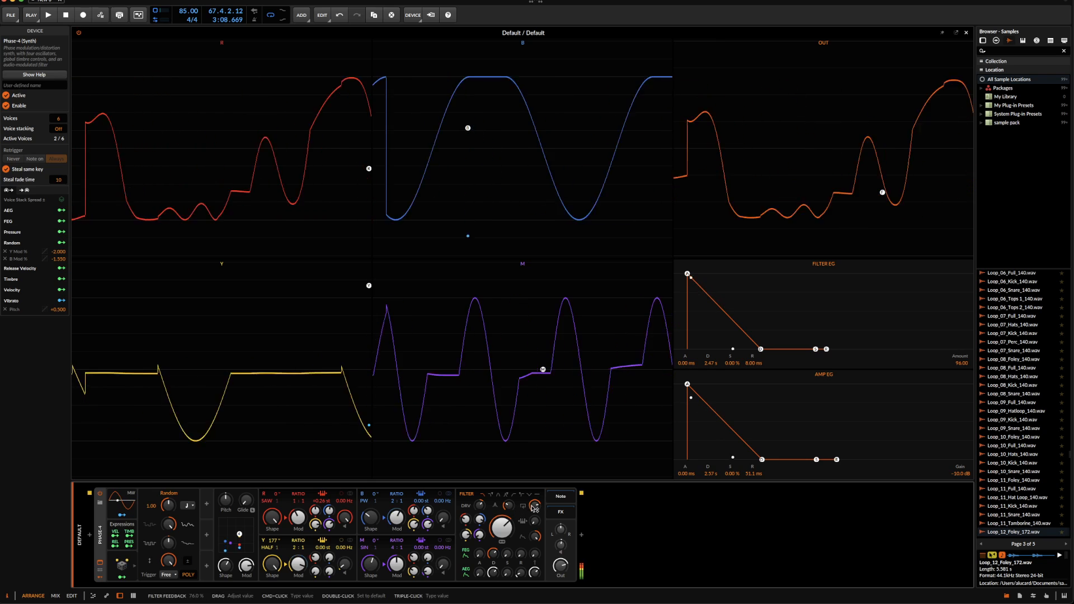
{"action": "left_click_drag", "start_coordinate": [465, 520], "coordinate": [534, 551]}
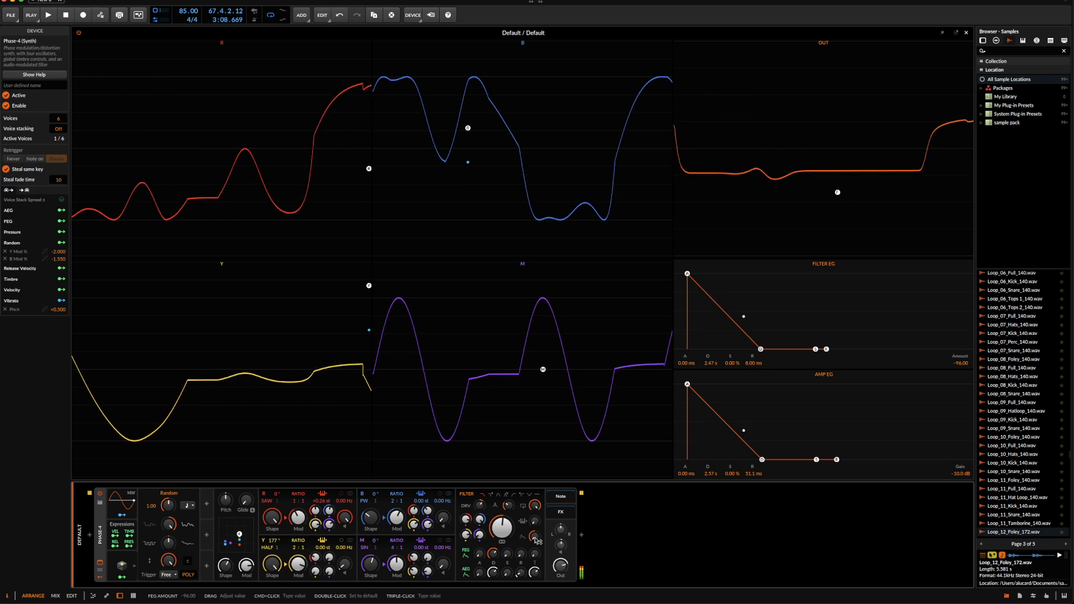
{"action": "left_click_drag", "start_coordinate": [479, 526], "coordinate": [501, 516]}
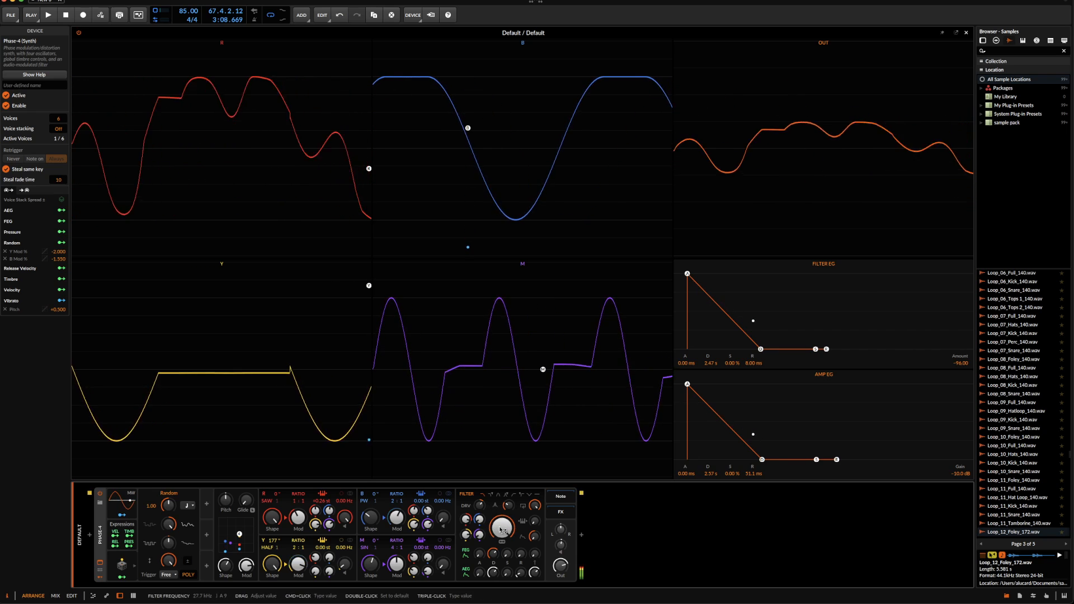
{"action": "mouse_move", "coordinate": [535, 536]}
{"action": "left_mouse_down"}
{"action": "mouse_move", "coordinate": [502, 546]}
{"action": "mouse_move", "coordinate": [502, 587]}
{"action": "left_mouse_up"}
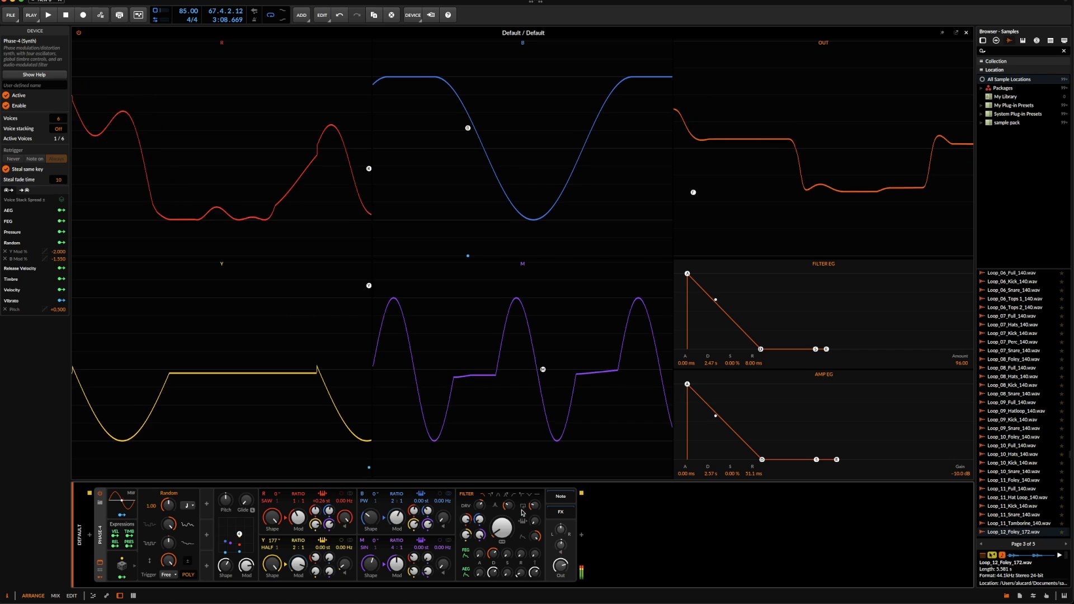
Raise filter drive and cutoff, and set the filter envelope to 119 ms decay, 100% sustain and the amp envelope to 779 ms attack, 8.00 s decay
{"action": "left_click_drag", "start_coordinate": [480, 505], "coordinate": [480, 481]}
{"action": "left_click_drag", "start_coordinate": [502, 528], "coordinate": [502, 476]}
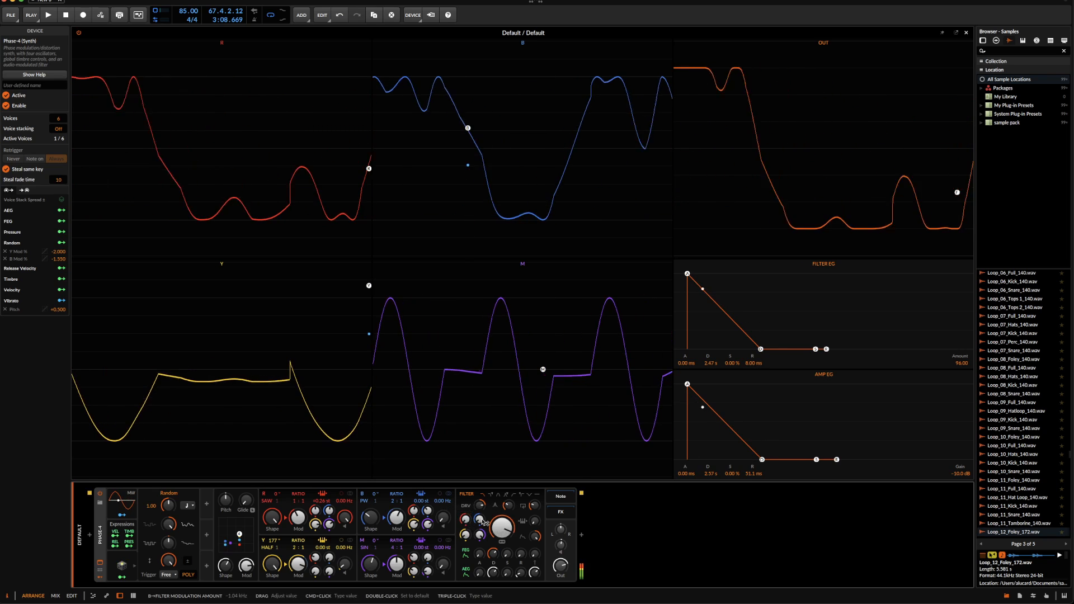
{"action": "left_click_drag", "start_coordinate": [479, 520], "coordinate": [477, 561]}
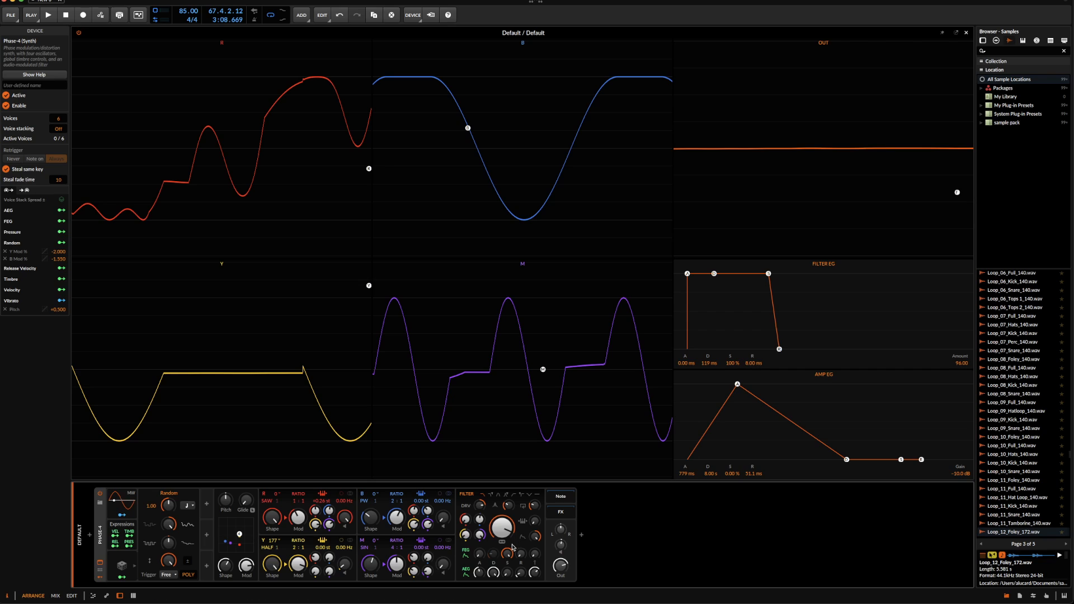
Set the filter envelope to 3.25 s decay and 5% sustain, and deactivate the Random modulator
{"action": "left_click_drag", "start_coordinate": [508, 554], "coordinate": [494, 539]}
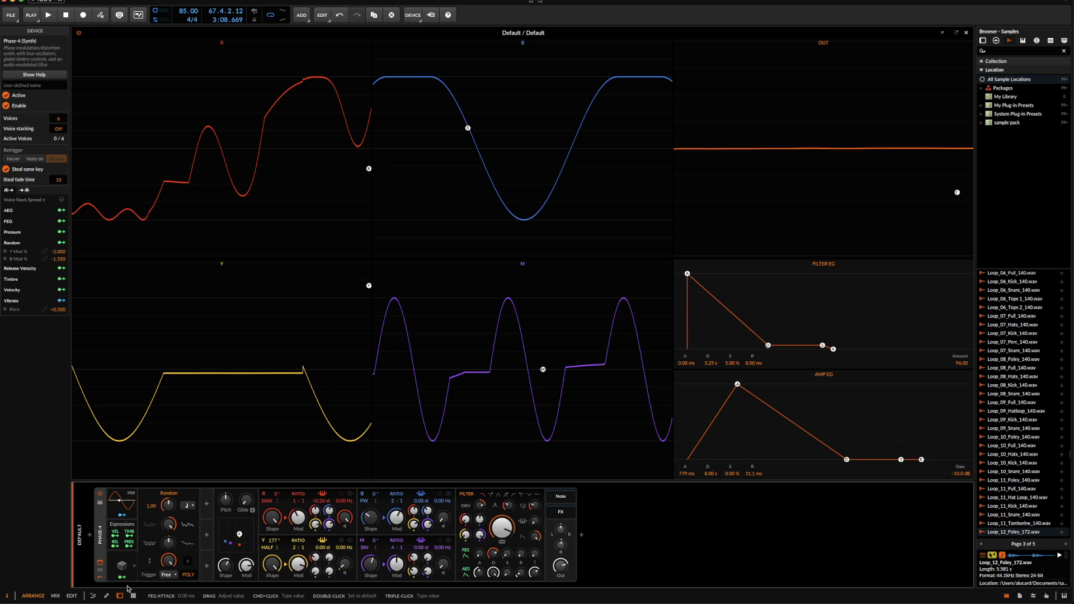
{"action": "left_click", "coordinate": [123, 566]}
{"action": "left_click", "coordinate": [123, 565]}
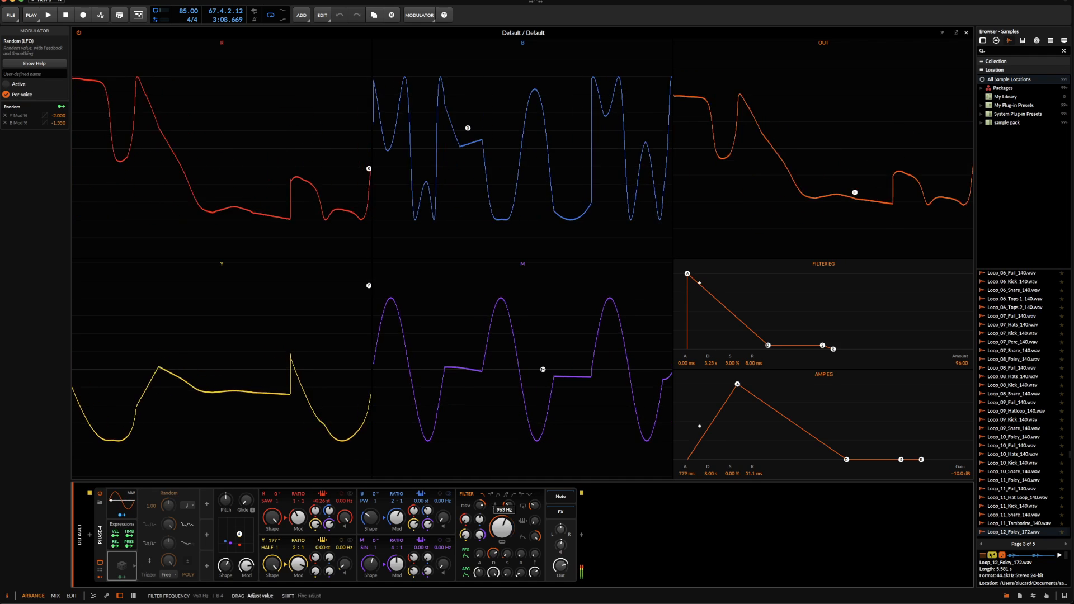
Set the amp envelope to 0 ms attack and 1.43 s decay, the filter envelope to 2.14 s decay and amount 53.76, and lower the filter cutoff
{"action": "mouse_move", "coordinate": [479, 571]}
{"action": "left_mouse_down"}
{"action": "mouse_move", "coordinate": [479, 585]}
{"action": "mouse_move", "coordinate": [495, 557]}
{"action": "mouse_move", "coordinate": [493, 584]}
{"action": "mouse_move", "coordinate": [502, 544]}
{"action": "mouse_move", "coordinate": [535, 553]}
{"action": "mouse_move", "coordinate": [535, 534]}
{"action": "mouse_move", "coordinate": [502, 498]}
{"action": "mouse_move", "coordinate": [479, 512]}
{"action": "mouse_move", "coordinate": [479, 536]}
{"action": "left_mouse_up"}
{"action": "mouse_move", "coordinate": [479, 520]}
{"action": "left_mouse_down"}
{"action": "mouse_move", "coordinate": [479, 532]}
{"action": "mouse_move", "coordinate": [465, 529]}
{"action": "mouse_move", "coordinate": [466, 512]}
{"action": "mouse_move", "coordinate": [466, 526]}
{"action": "left_mouse_up"}
{"action": "left_click_drag", "start_coordinate": [535, 506], "coordinate": [535, 487]}
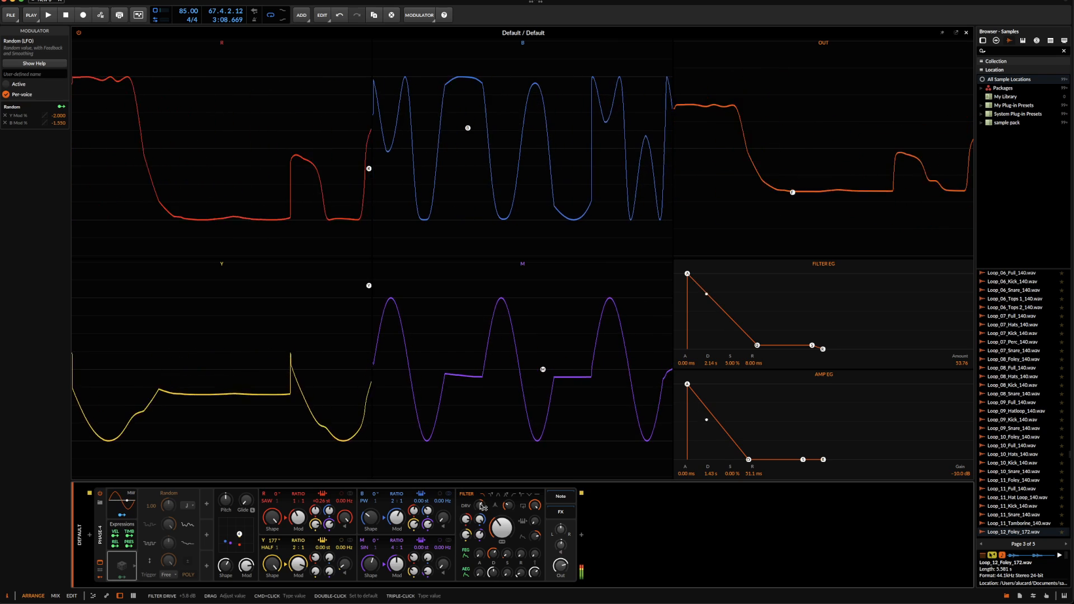
{"action": "left_click", "coordinate": [542, 492]}
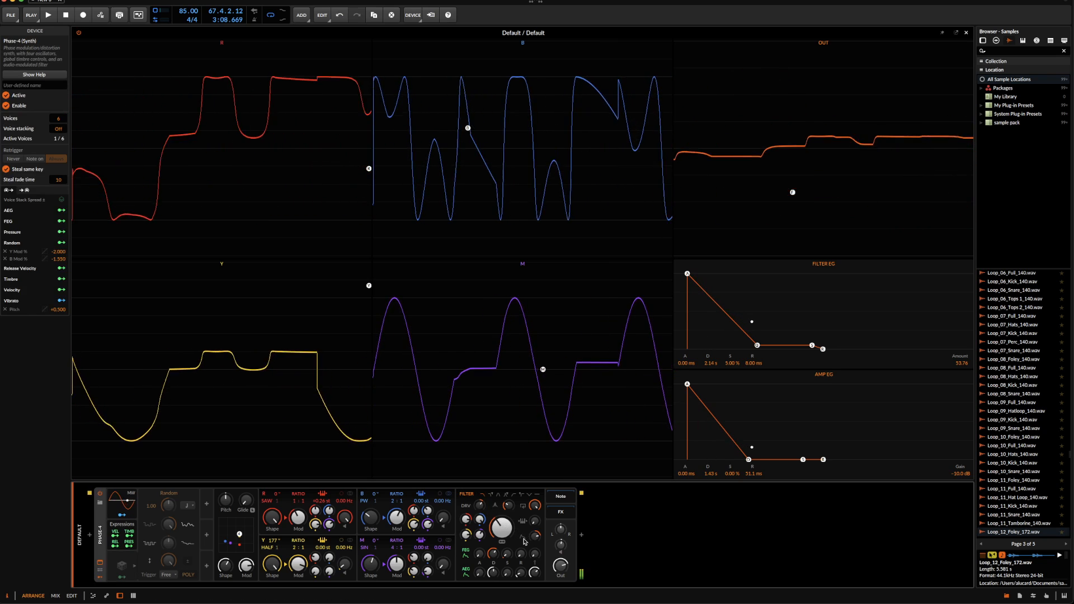
Insert the Multipass effect after the Phase-4 synth in the device chain
{"action": "left_click", "coordinate": [583, 536]}
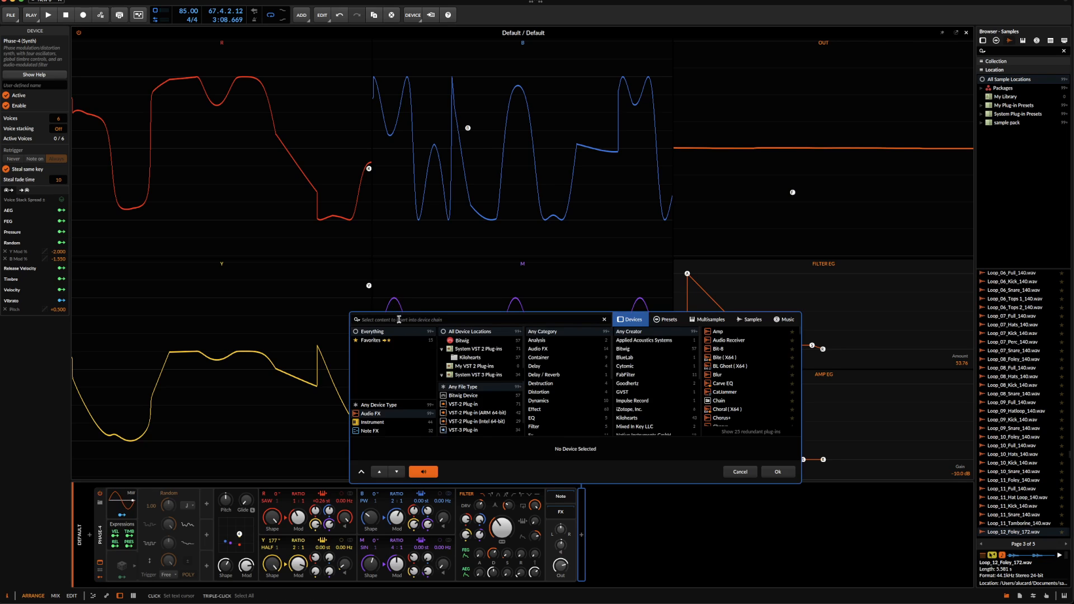
{"action": "type", "text": "MULT"}
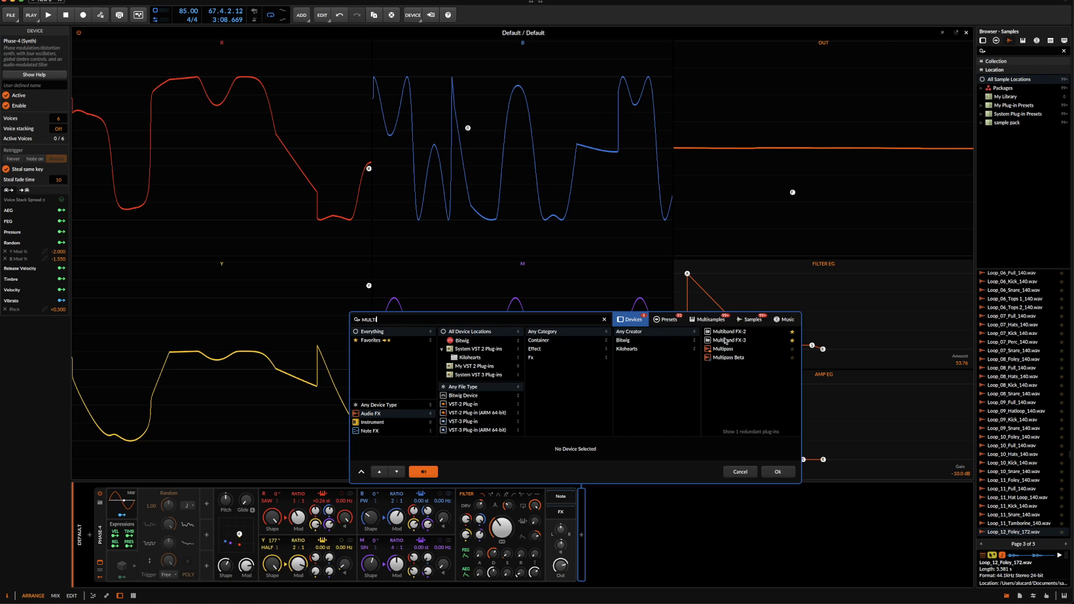
{"action": "double_click", "coordinate": [723, 348]}
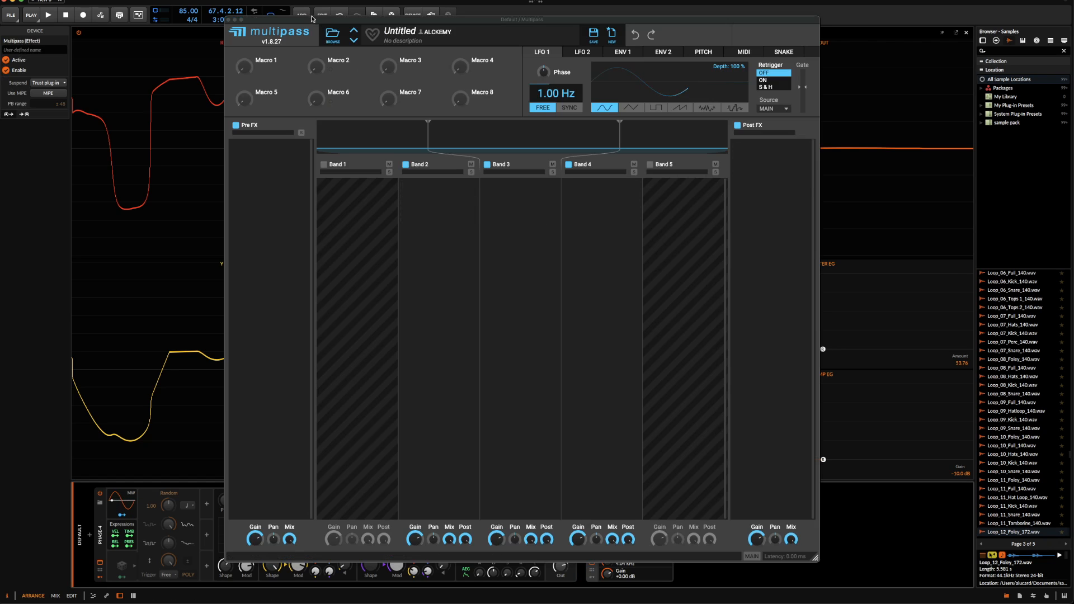
Load the user preset APPARITION FILTER in Multipass and close the plug-in window
{"action": "left_click", "coordinate": [329, 35]}
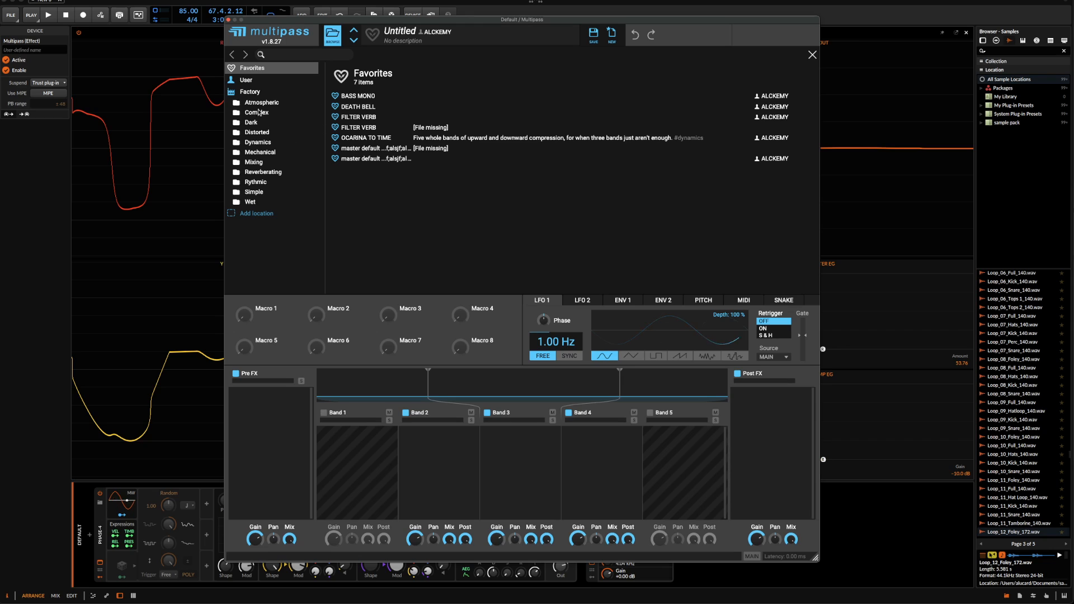
{"action": "left_click", "coordinate": [246, 80]}
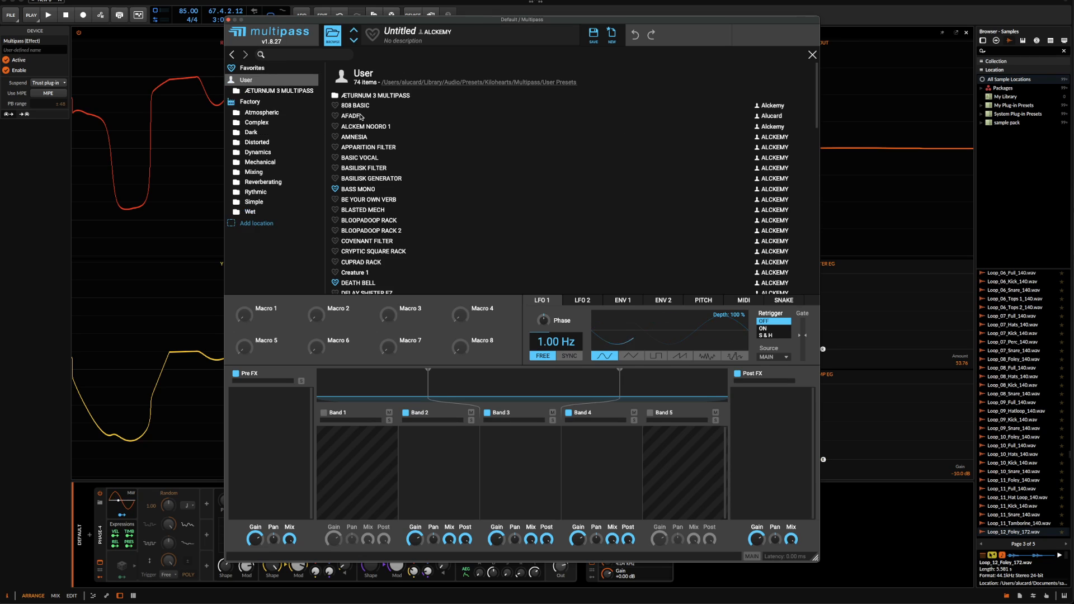
{"action": "left_click", "coordinate": [374, 147]}
{"action": "left_click", "coordinate": [332, 35]}
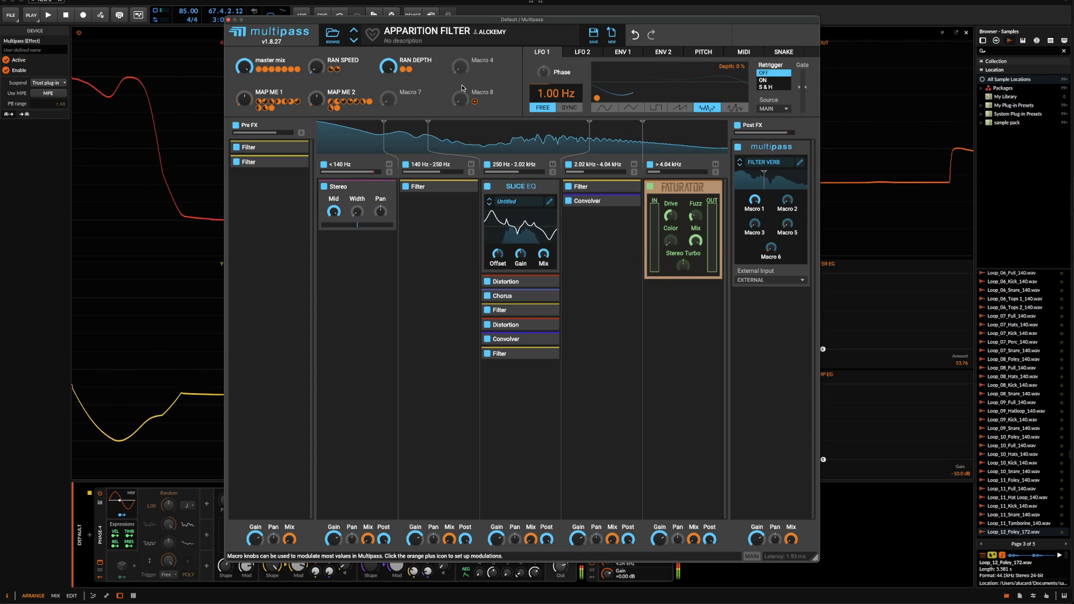
{"action": "left_click", "coordinate": [229, 20]}
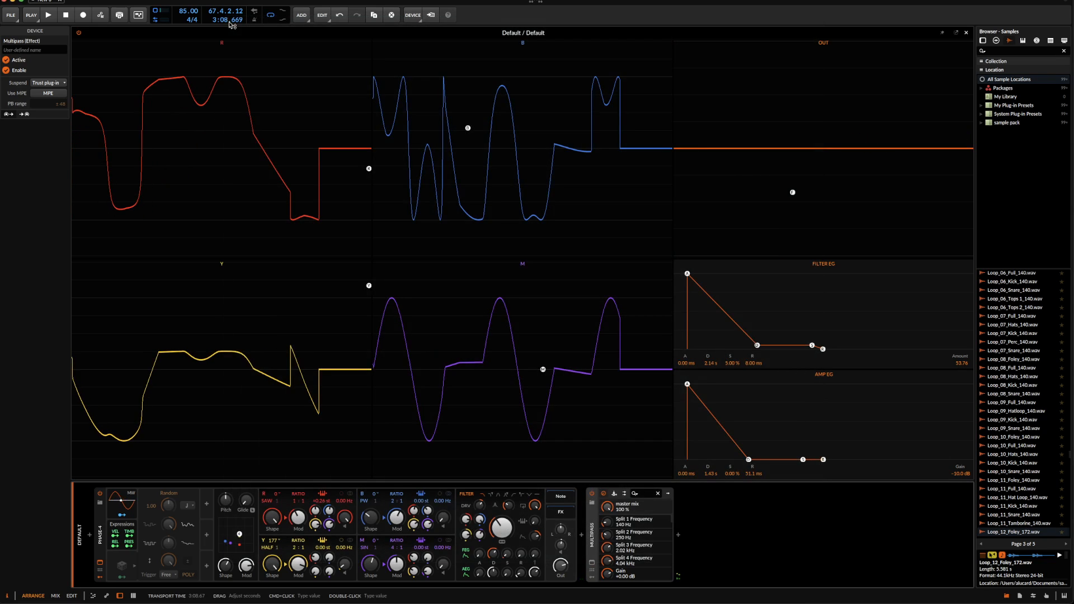